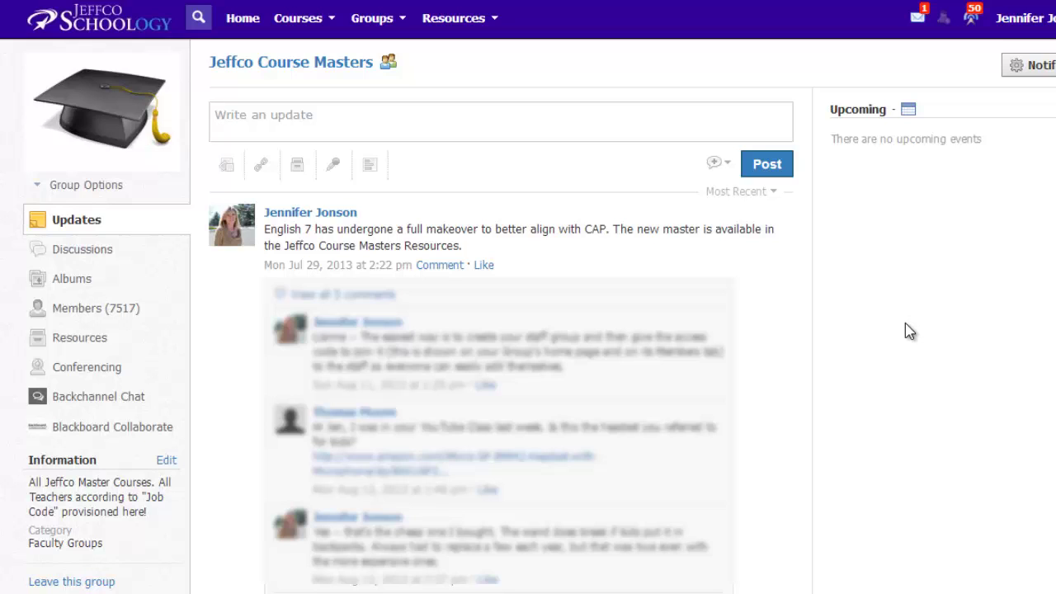
Start a new course named "Lang Arts 7" plus the teacher's surname, with subject area Language Arts and grade level 7
click(302, 18)
click(317, 268)
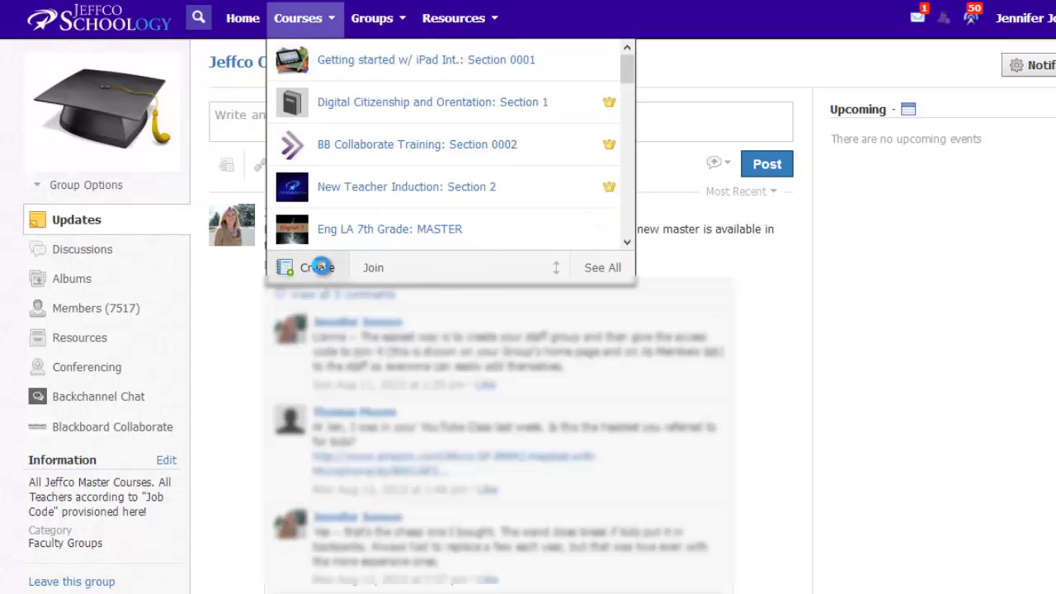
text(Lang Arts 7 Jonson)
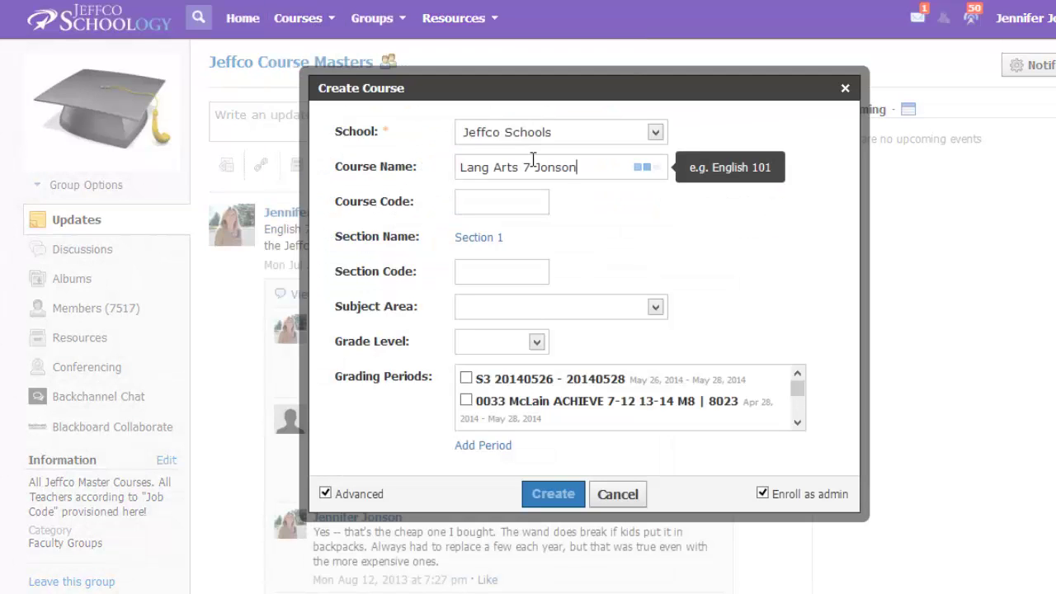
click(552, 318)
click(541, 355)
click(537, 342)
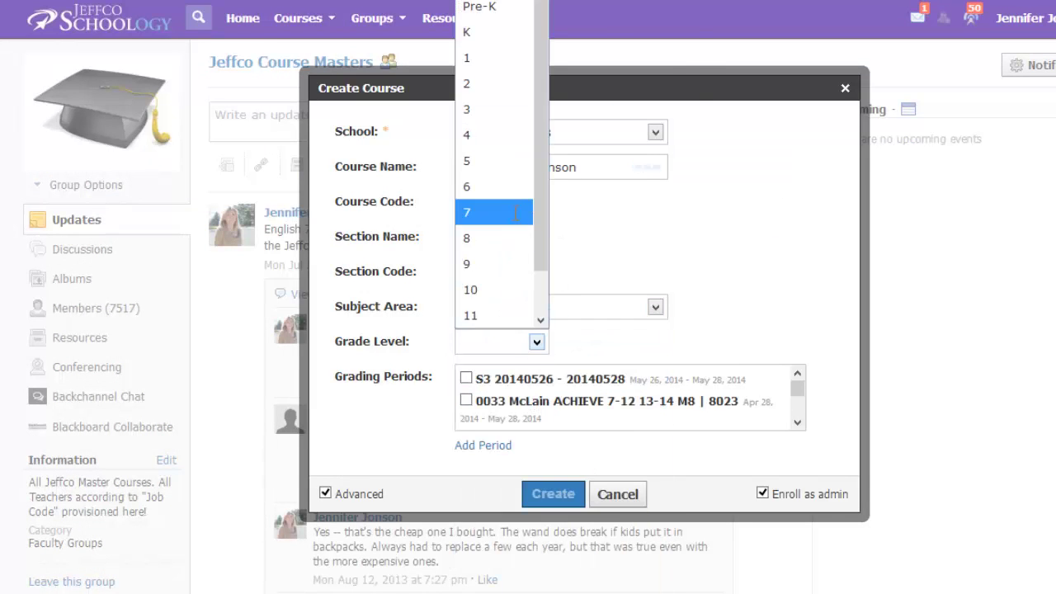
click(475, 212)
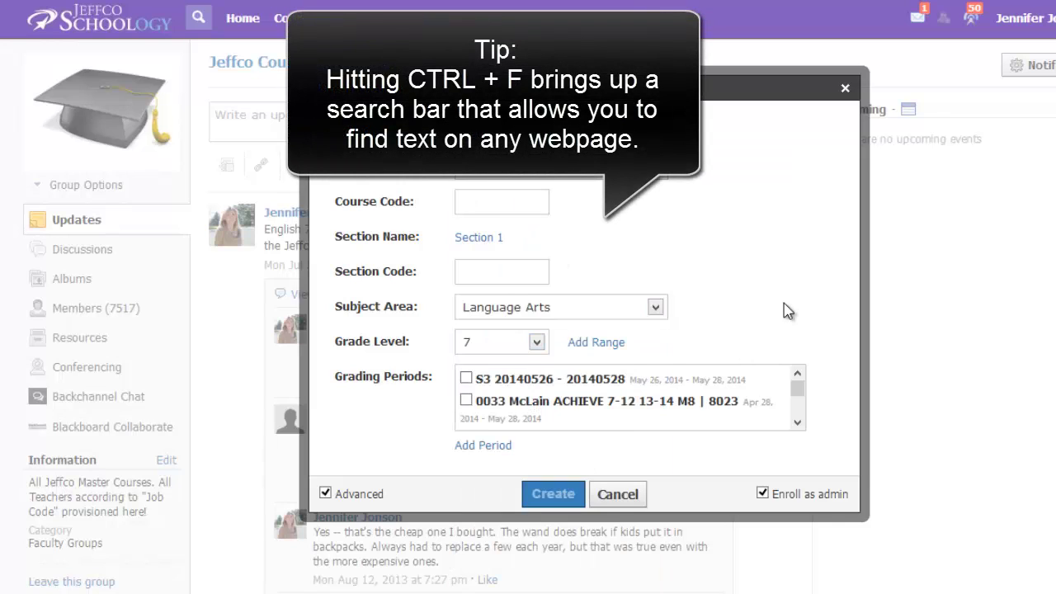
Search the grading periods for "T1" and select the T1 20130819 - 20131220 period
key(ctrl+f)
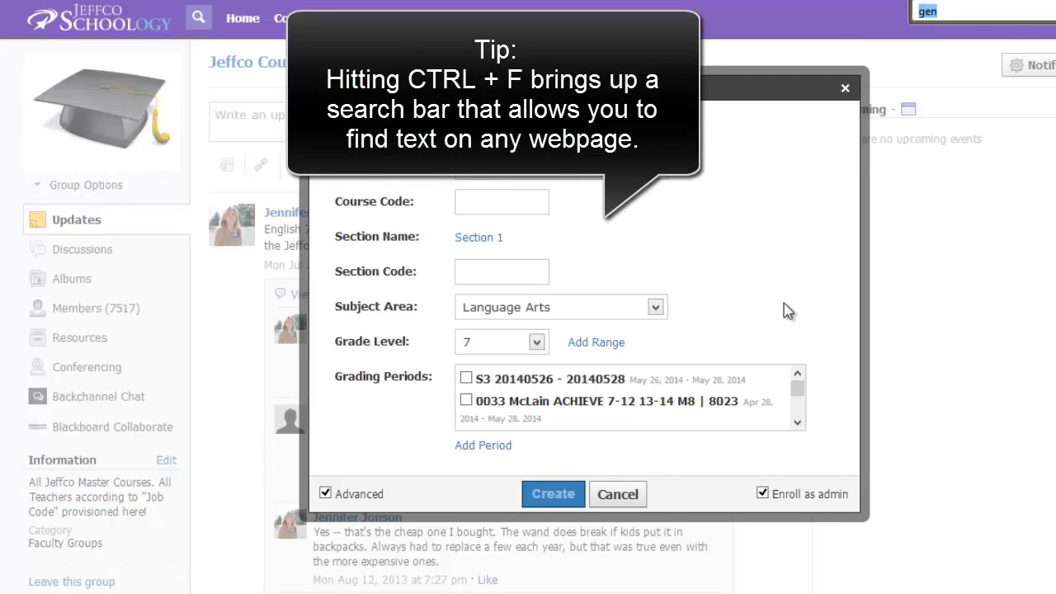
text(T)
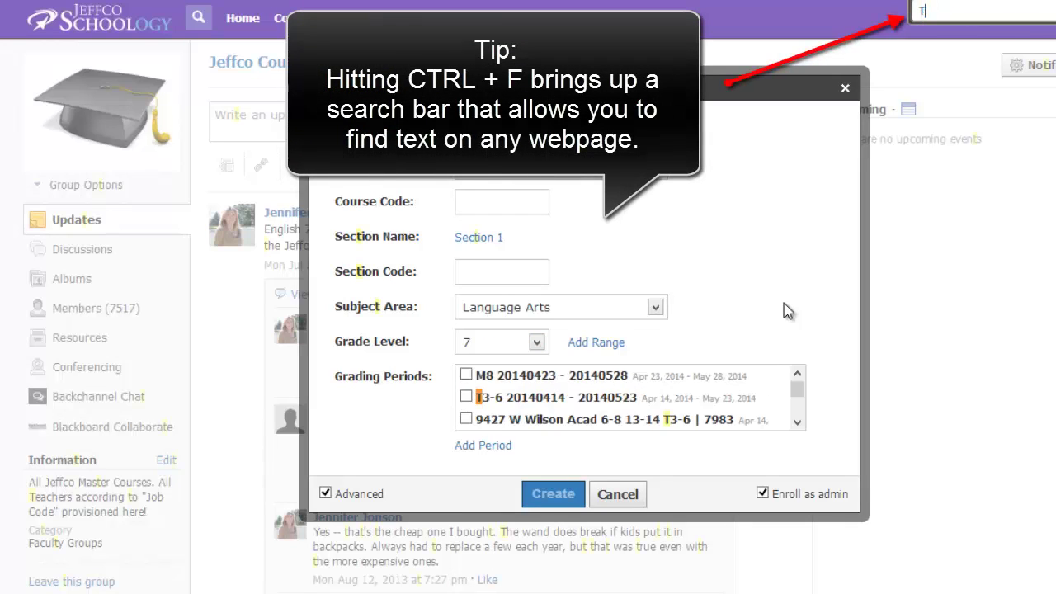
text(1)
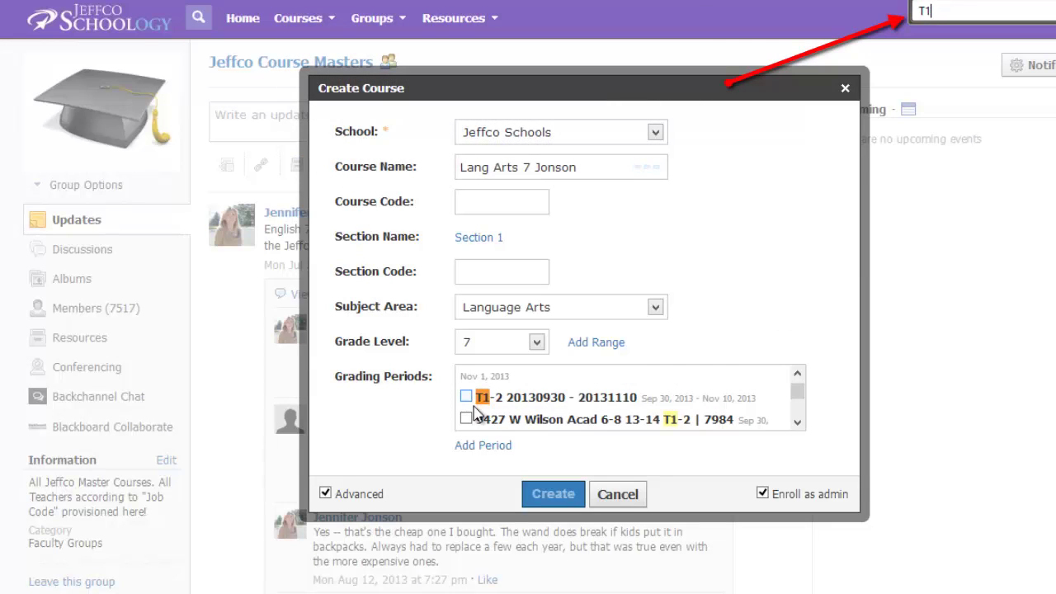
key(Return)
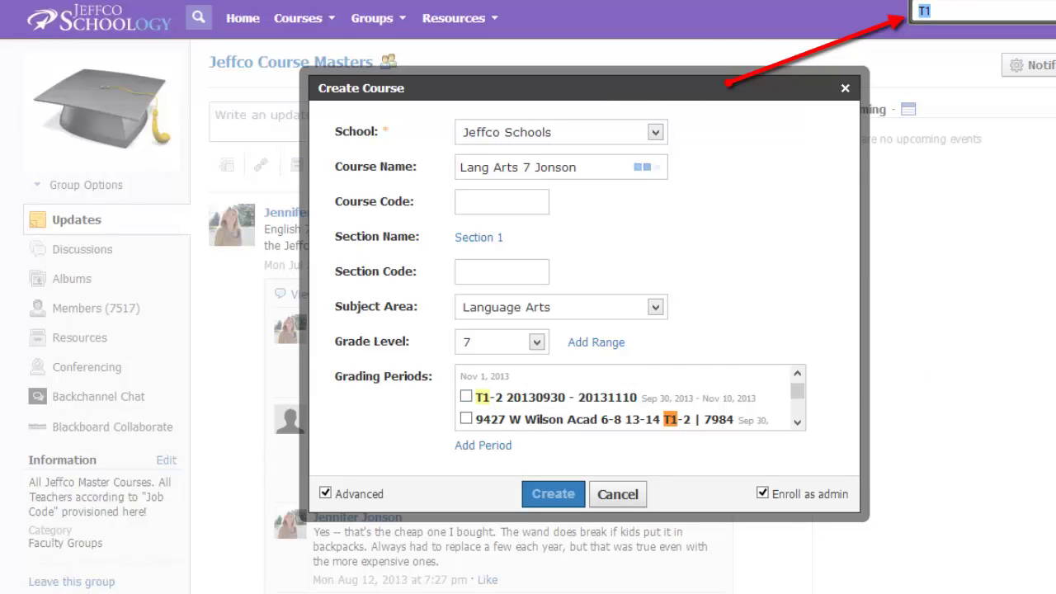
key(Return)
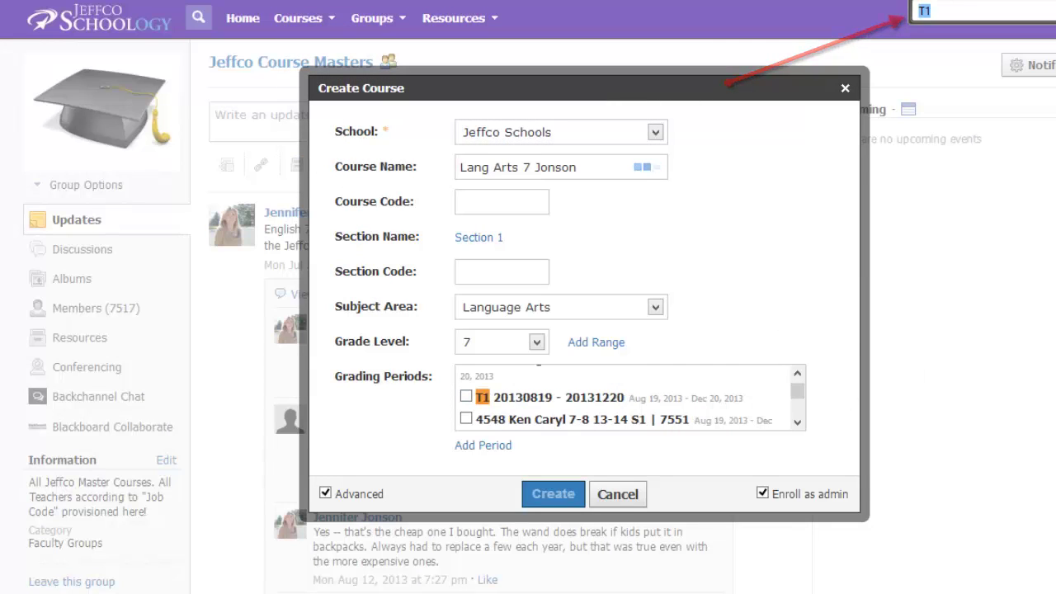
click(466, 397)
Search the grading periods for "T2" and select the T2 20131111 - 20140221 period
click(963, 9)
key(BackSpace)
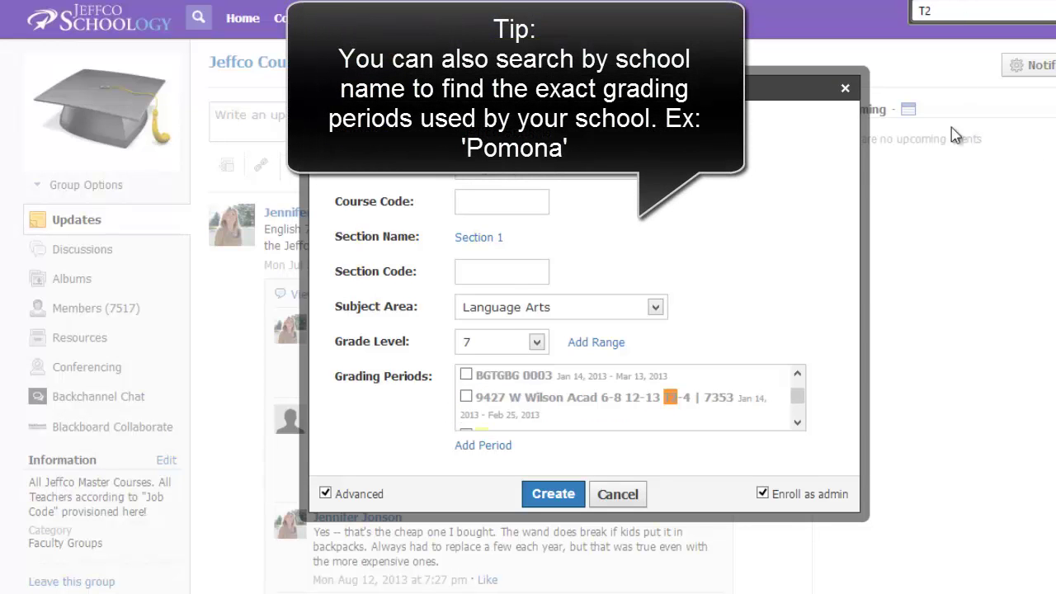
text(2)
key(Return)
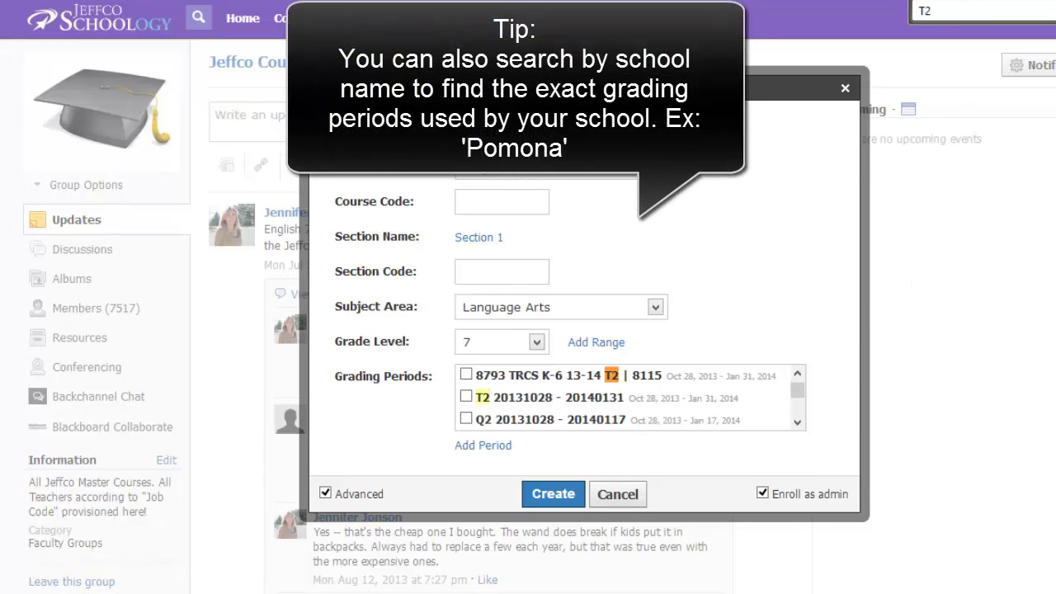
key(Return)
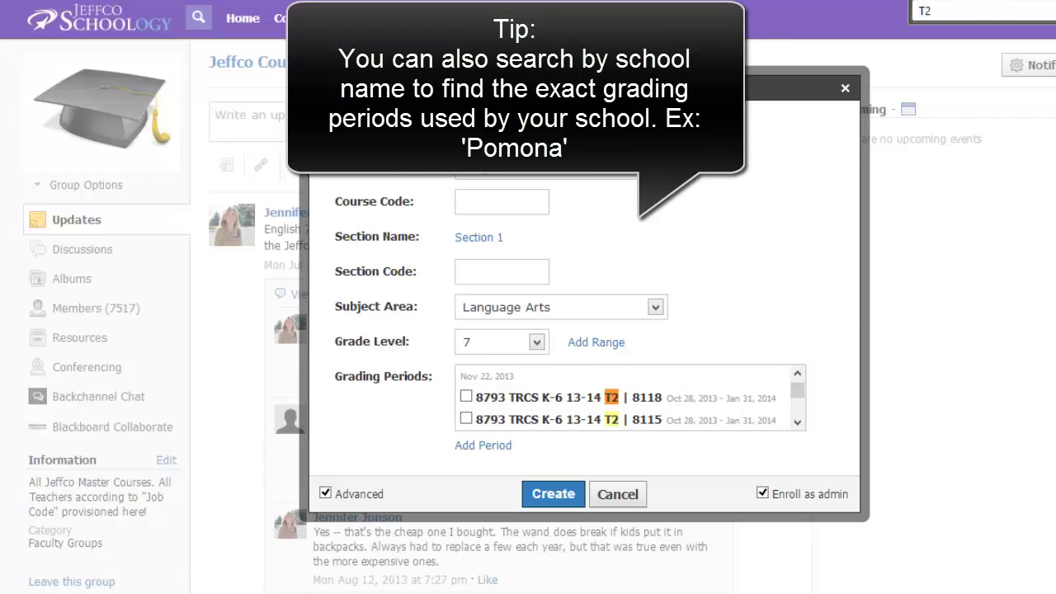
key(Return)
key(Return)
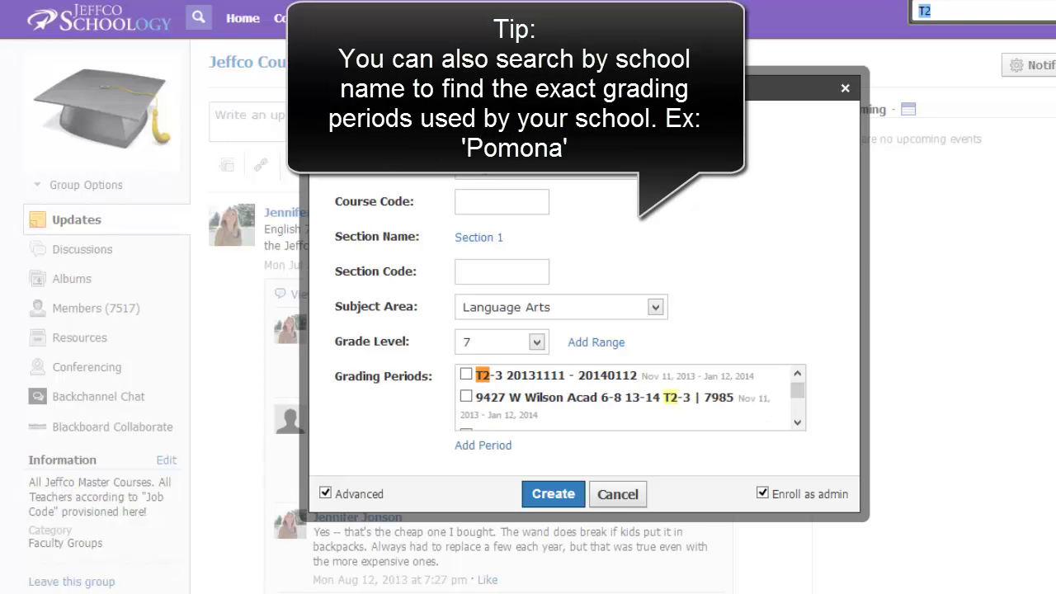
key(Return)
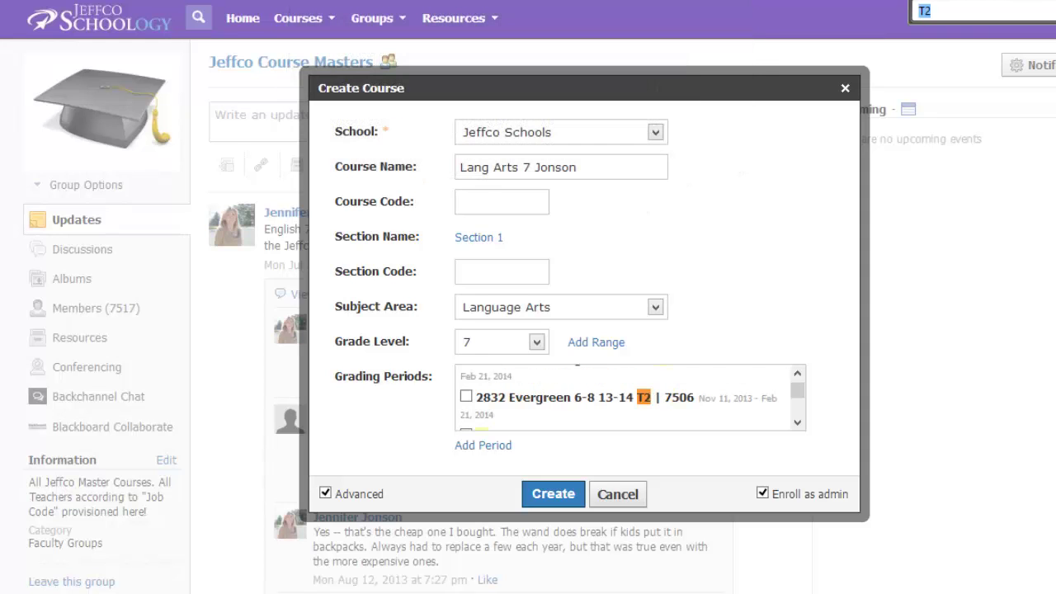
key(Return)
key(Return)
key(Return)
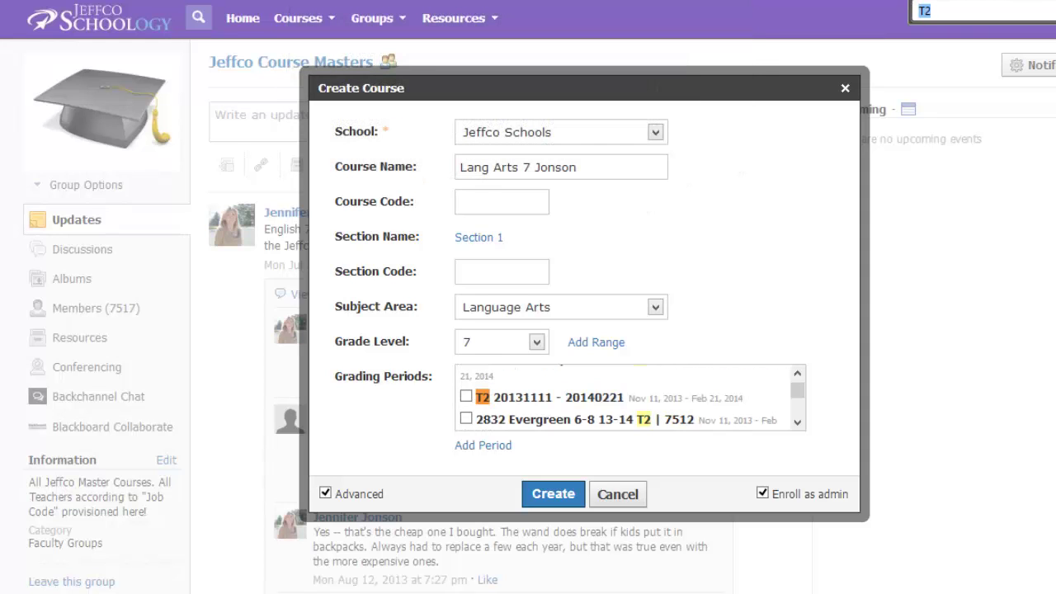
click(466, 396)
Search the grading periods for "T3" and select the T3 20140224 - 20140528 period
click(959, 7)
key(BackSpace)
text(3)
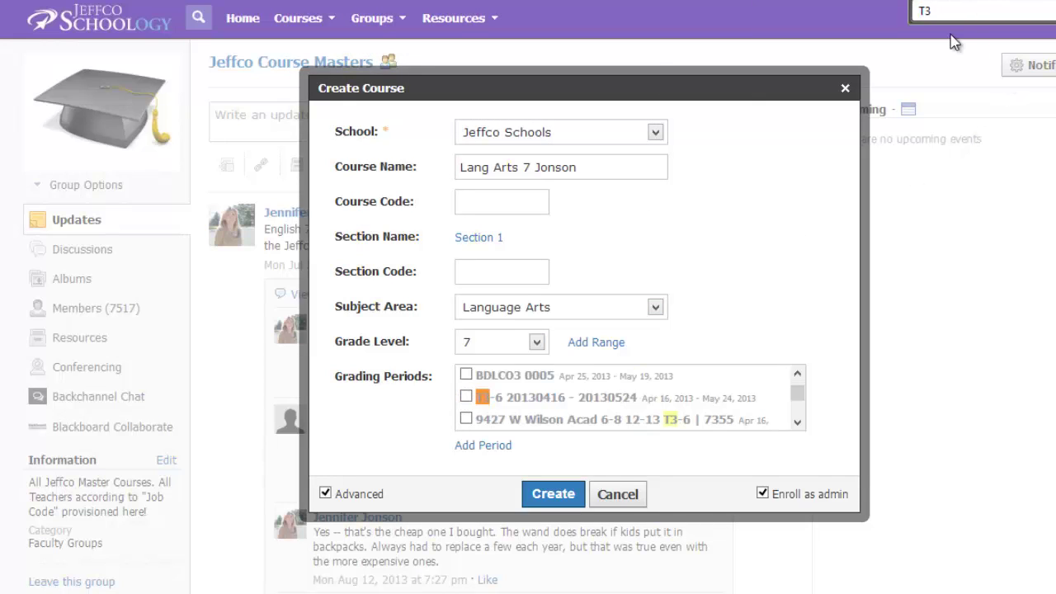
key(Return)
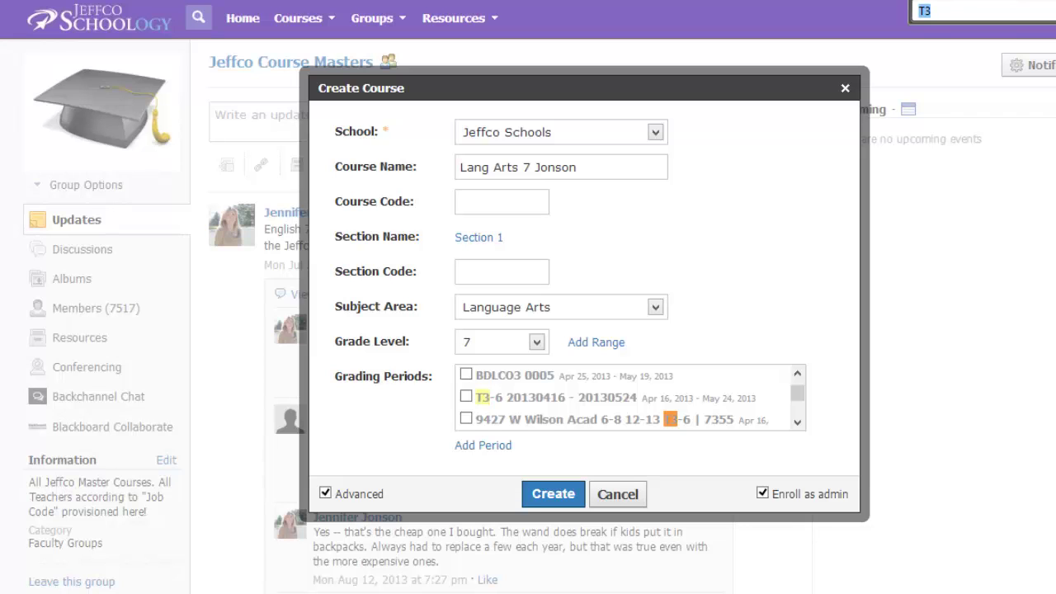
key(Return)
key(Return)
key(Return)
key(Return)
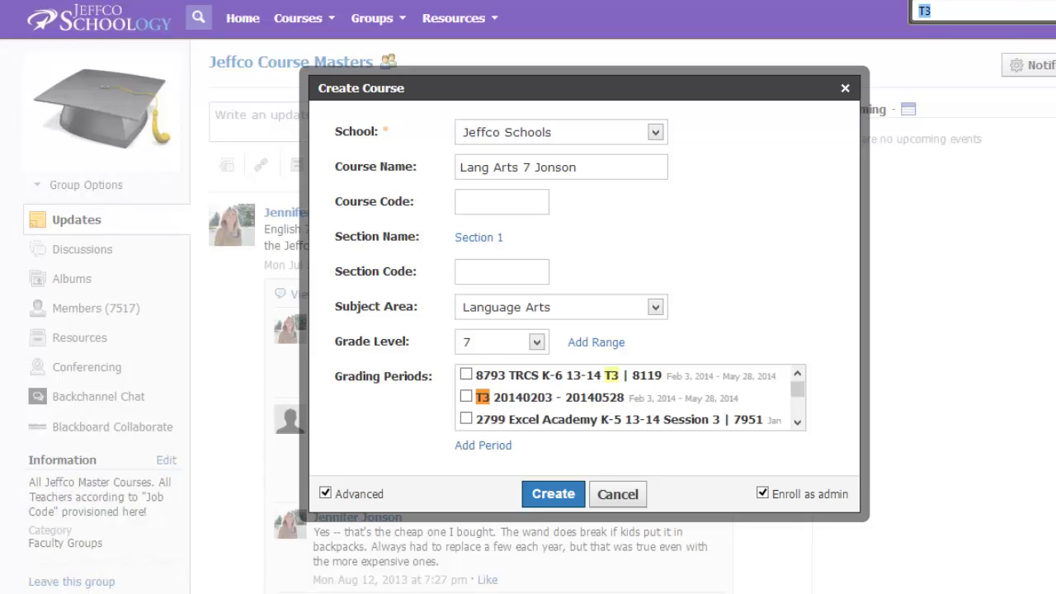
key(shift+Return)
key(Return)
key(Return)
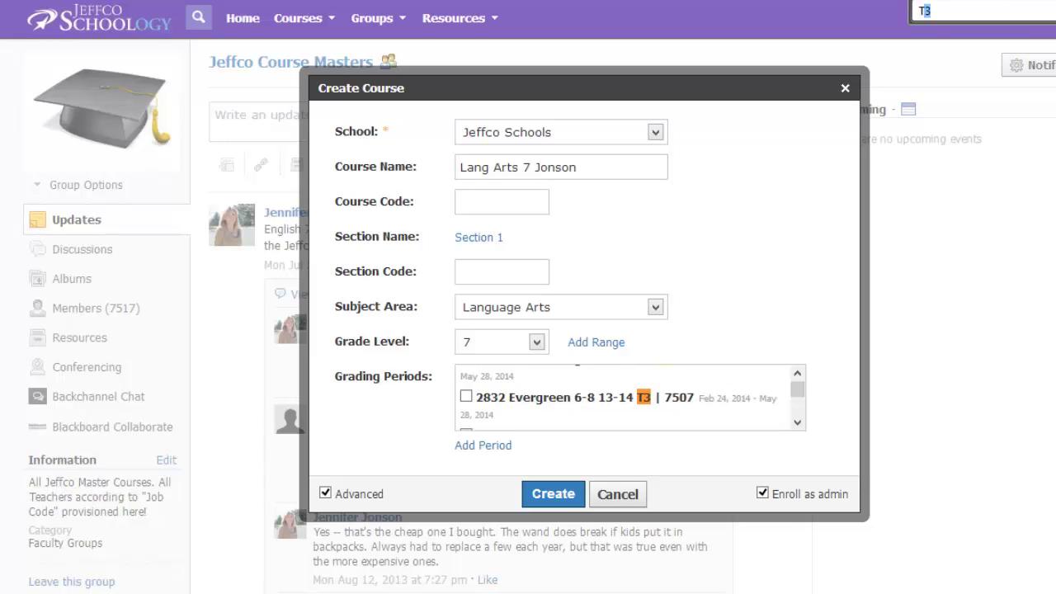
key(shift+Return)
key(Return)
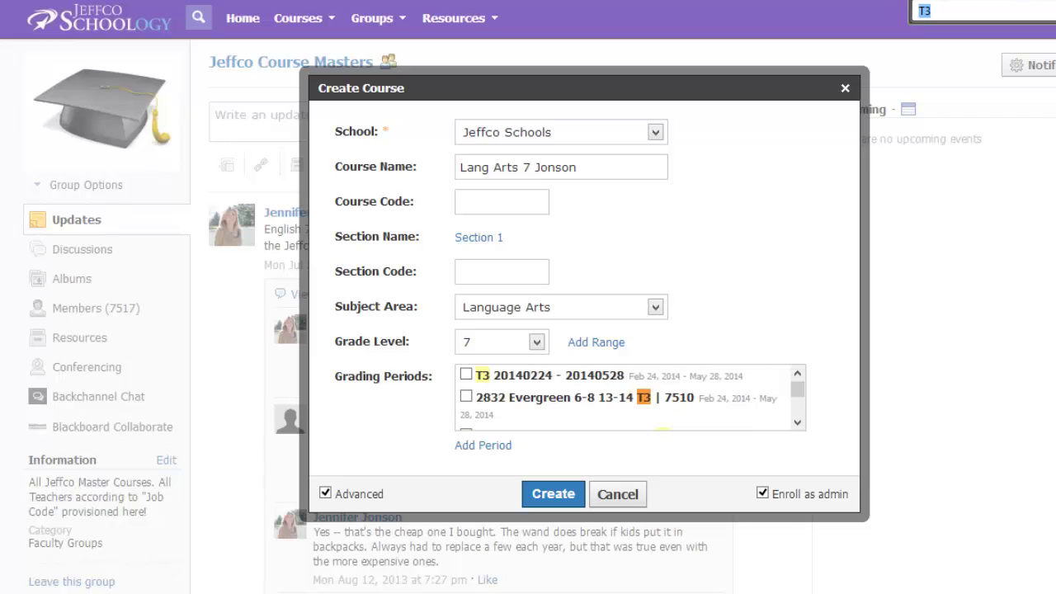
click(466, 374)
Recheck the selected T3 grading period among the search matches and create the course
key(ctrl+f)
key(Return)
key(Return)
key(Return)
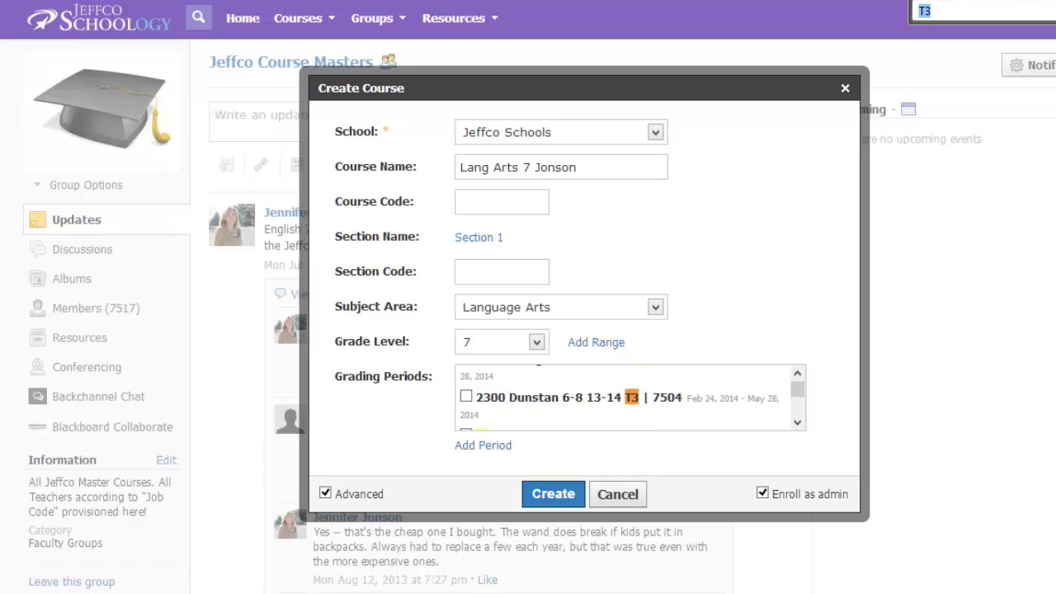
key(Return)
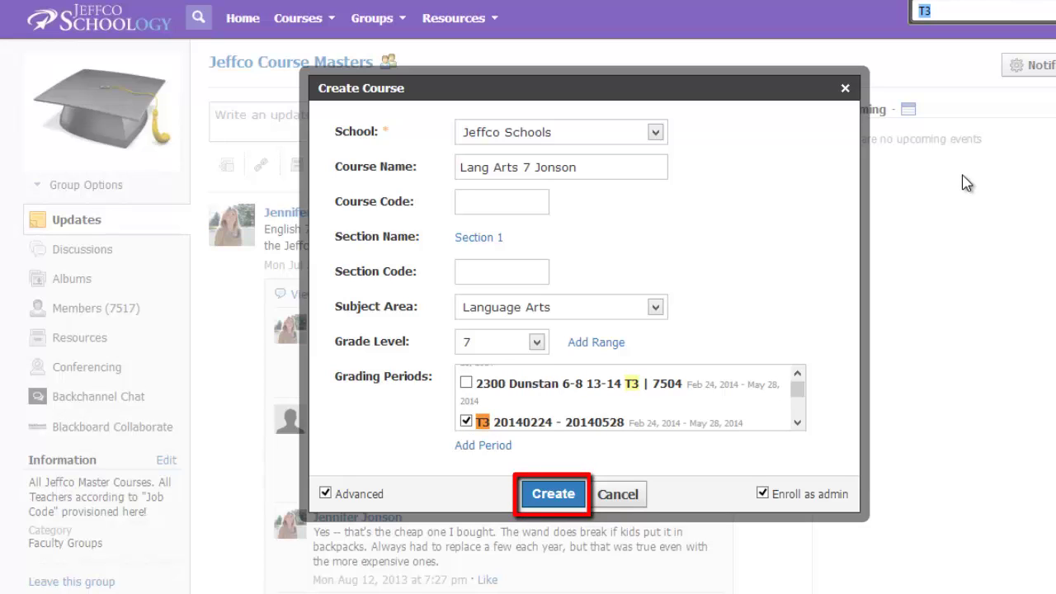
click(557, 500)
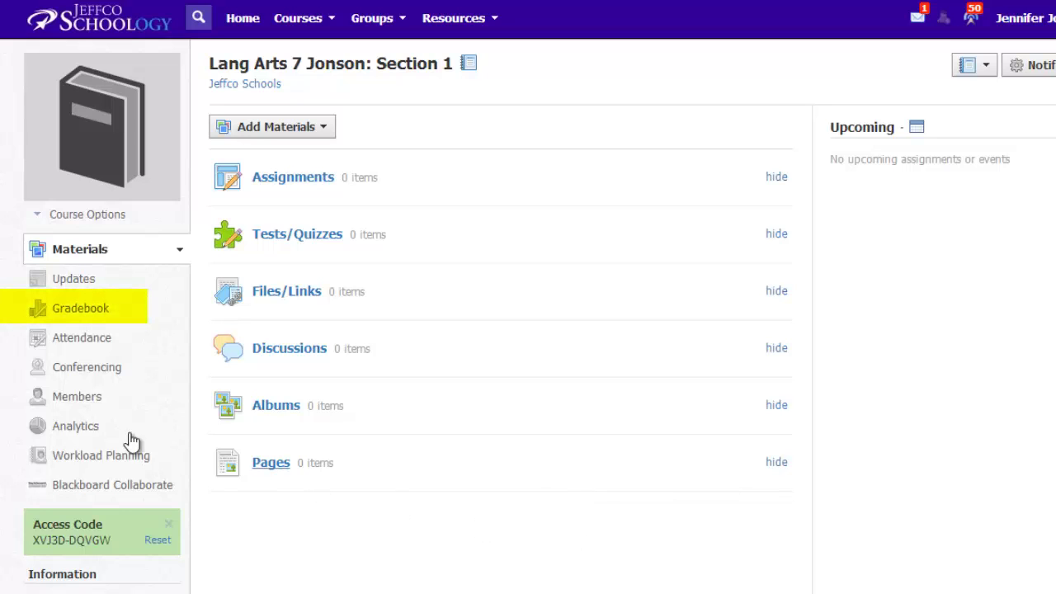
Add a grading category named "Discussions" in the new course's grade setup
click(82, 313)
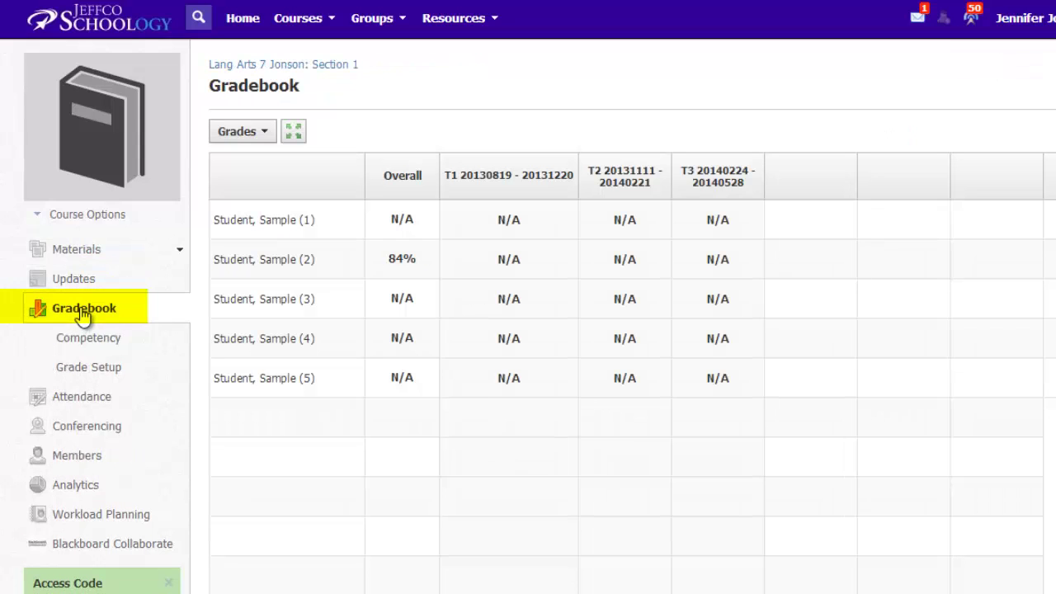
click(108, 374)
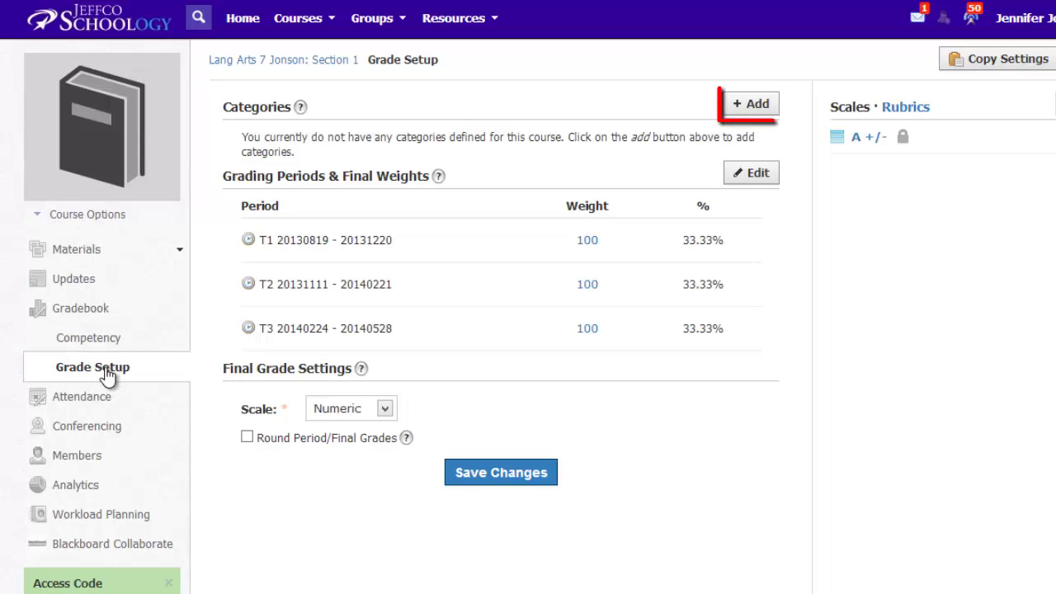
click(757, 104)
text(Discussions)
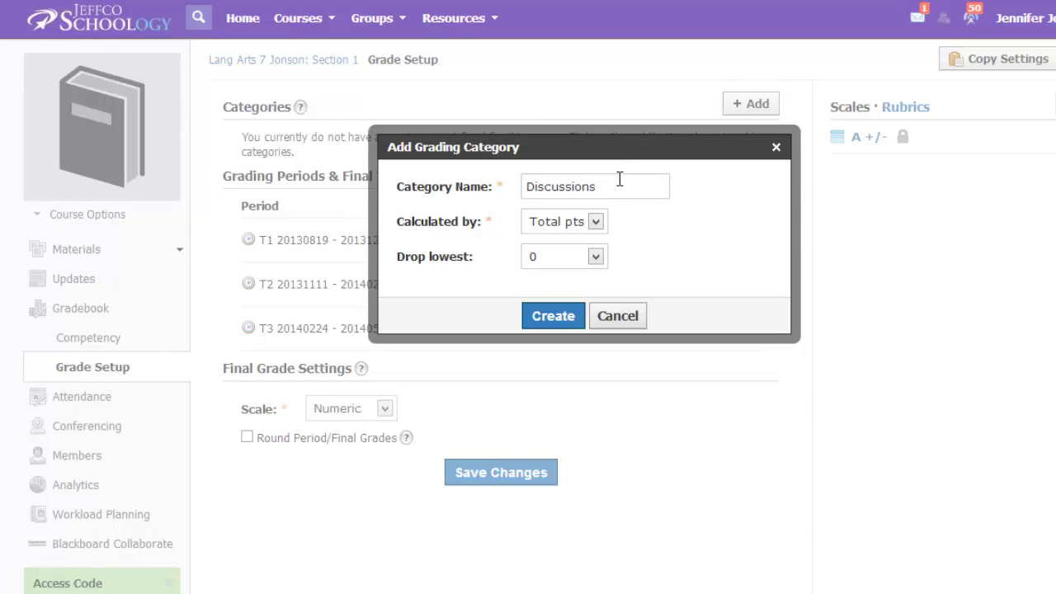
click(564, 315)
Add two more grading categories named "Test/Quizzes" and "Assignments"
click(753, 142)
text(Test/Quizzes)
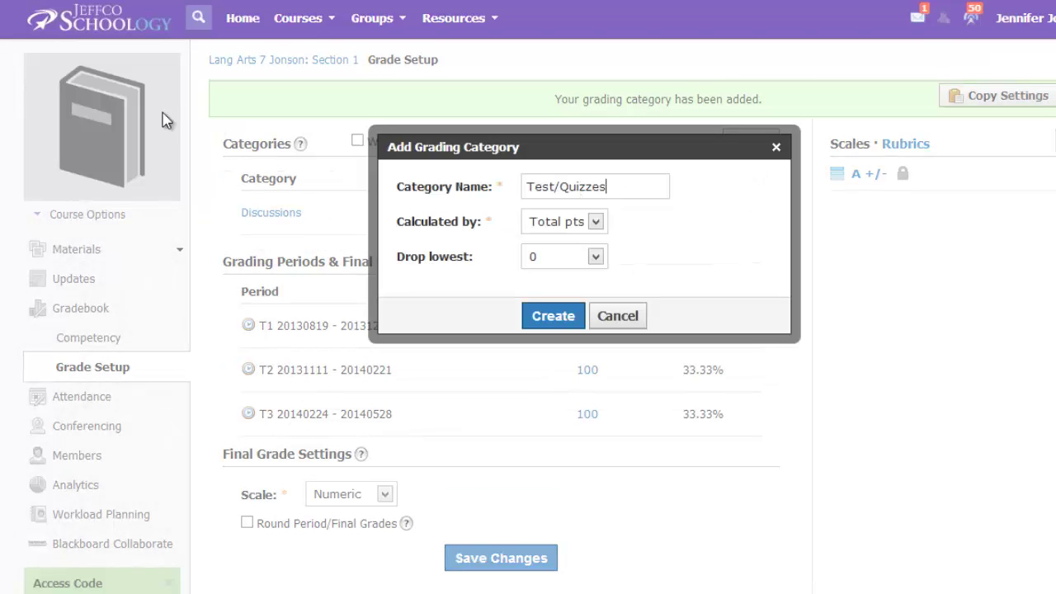
click(555, 318)
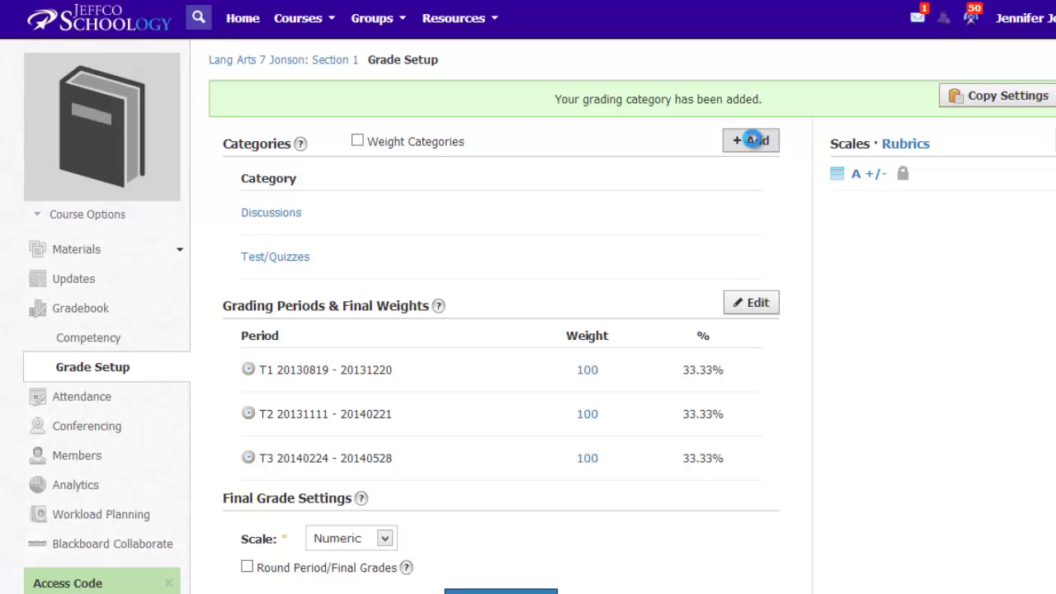
click(755, 141)
text(Assignments)
click(553, 317)
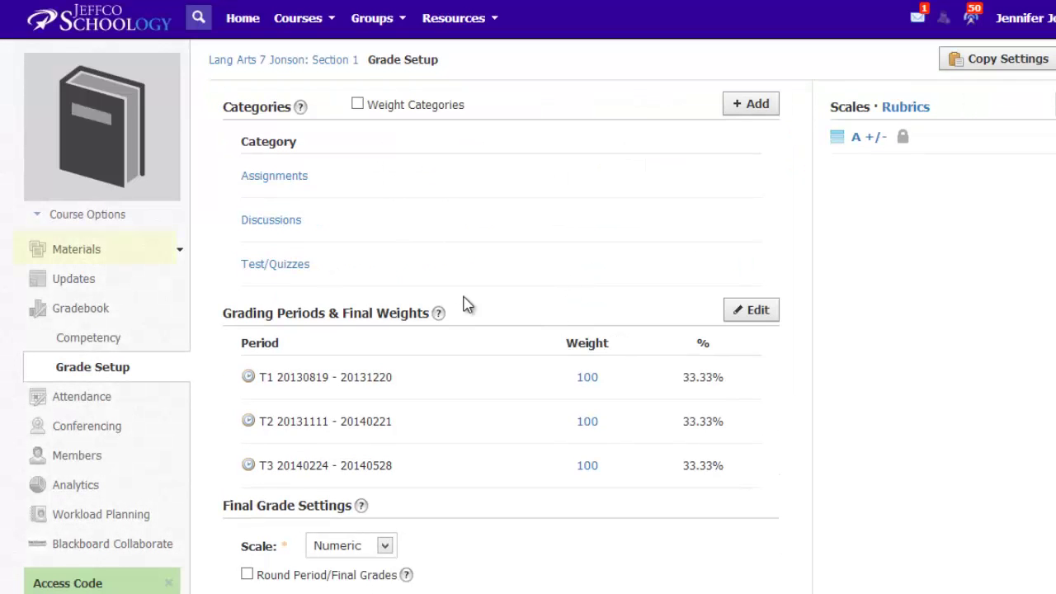
Hide the Assignments, Tests/Quizzes, Files/Links, Discussions, Albums and Pages sections on the course's materials page
click(74, 256)
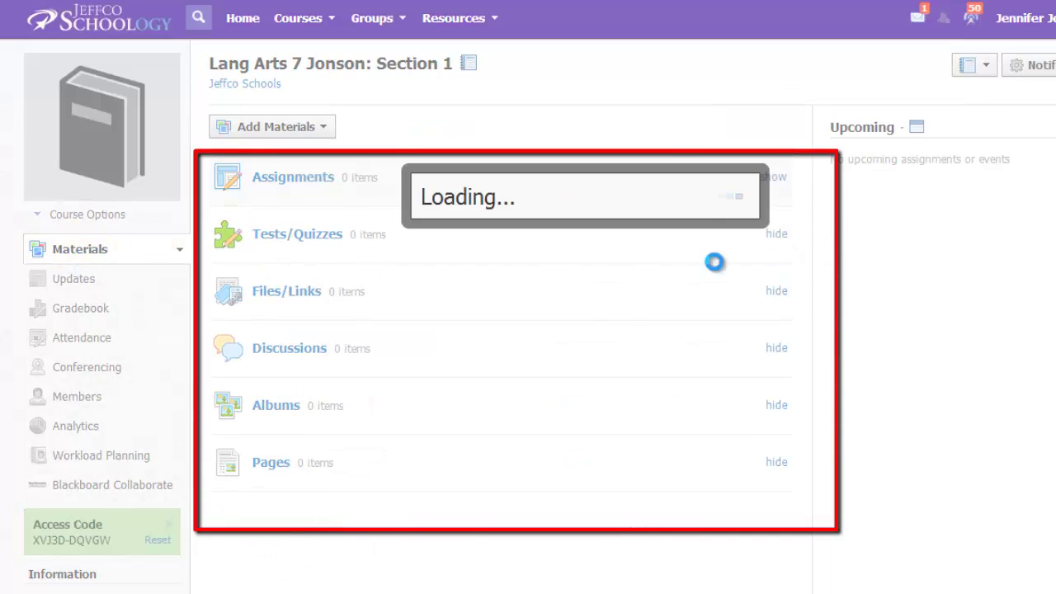
click(554, 256)
click(776, 291)
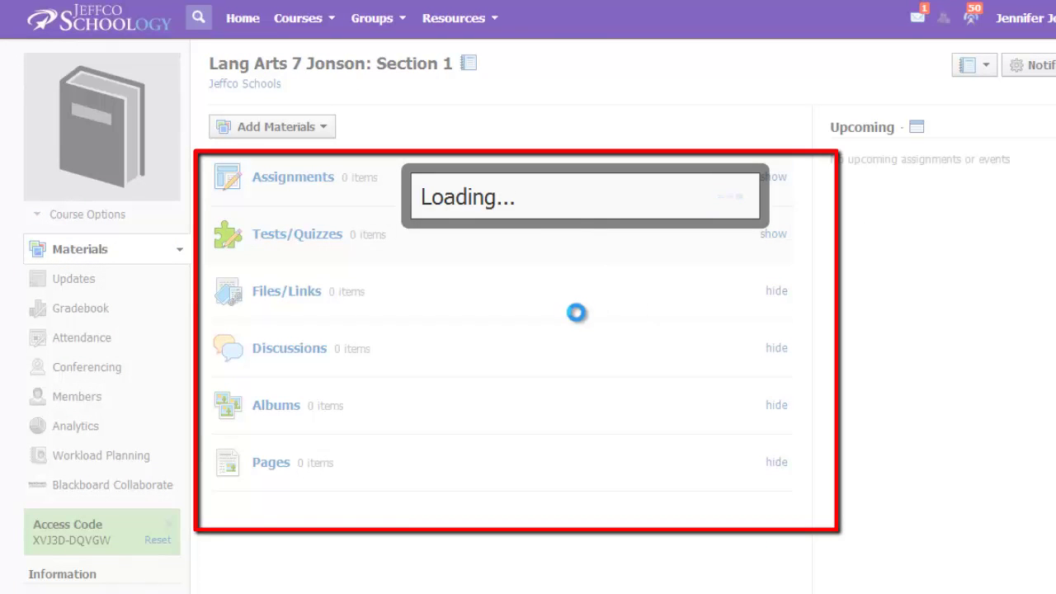
click(555, 257)
click(777, 347)
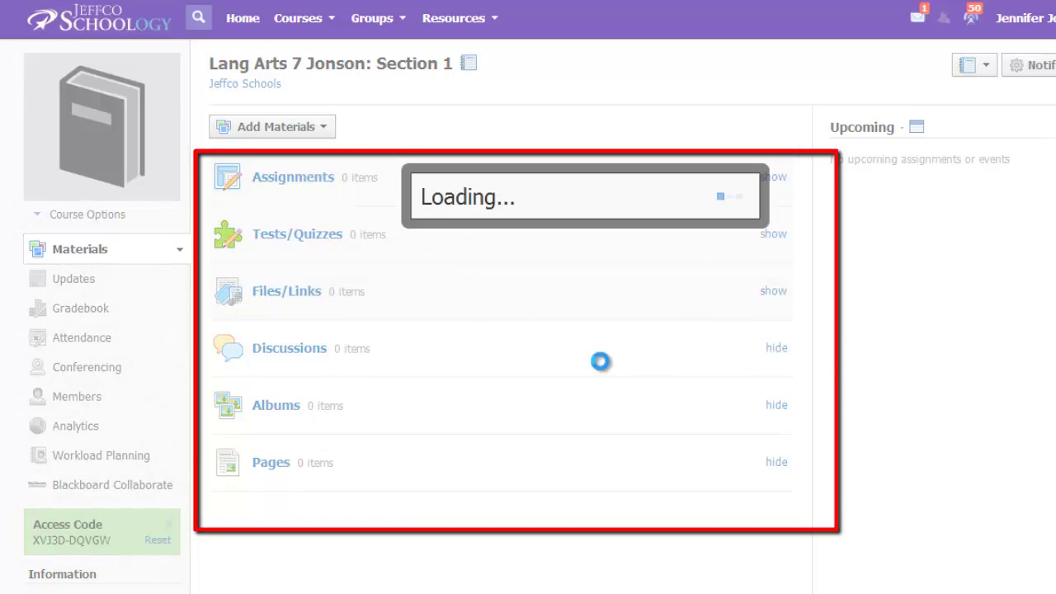
click(555, 259)
click(775, 405)
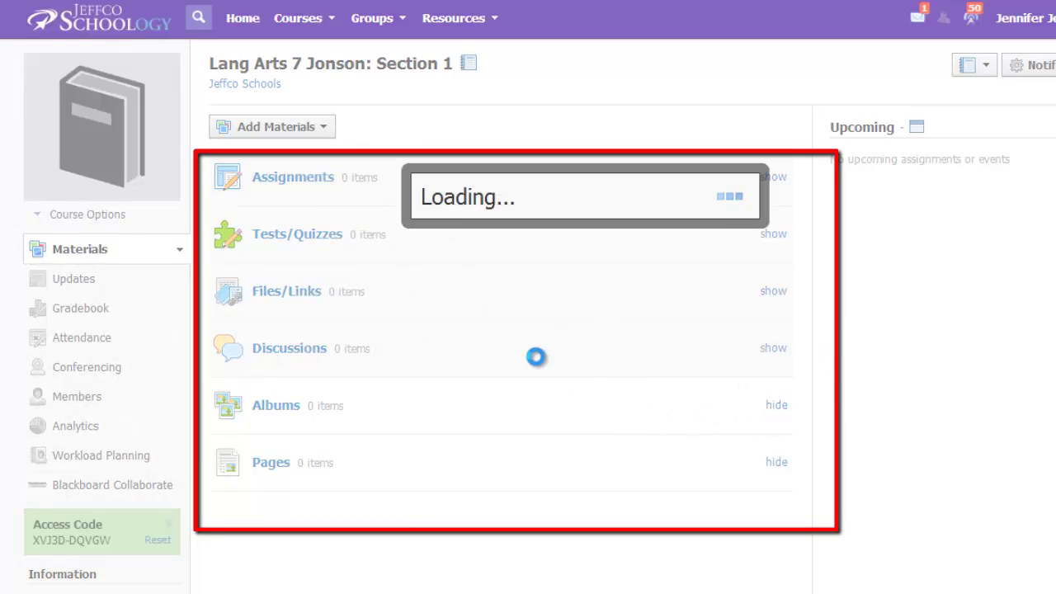
click(553, 261)
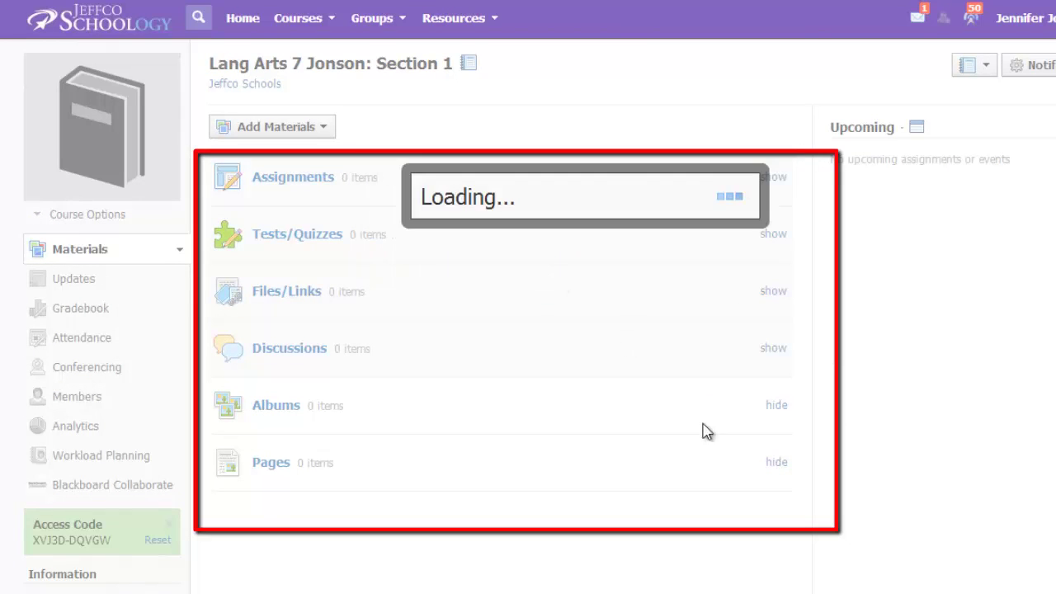
click(777, 462)
click(558, 266)
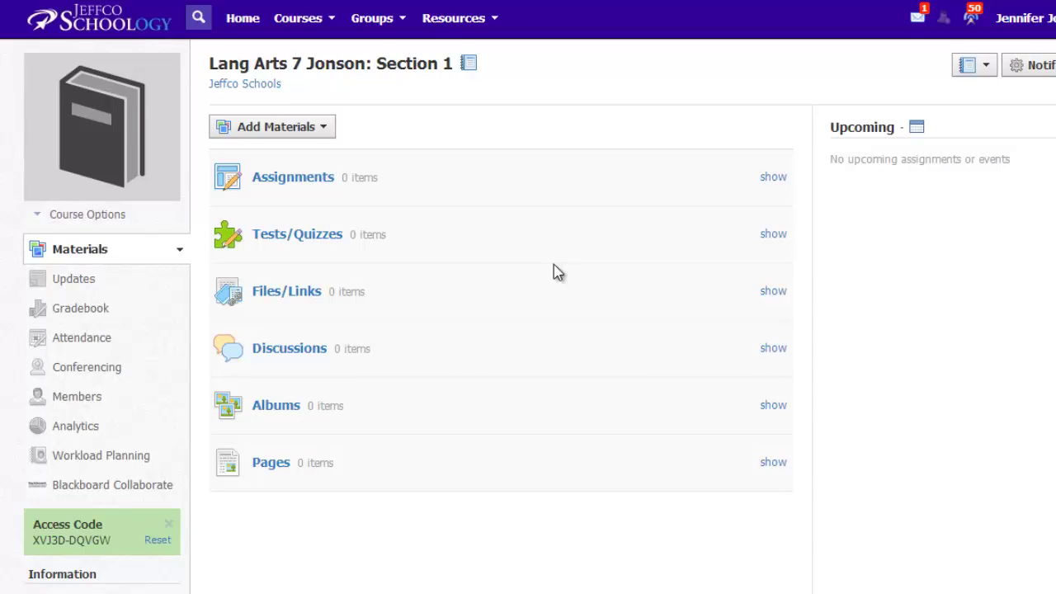
Start an import from resources into the course and open the Jeffco Course Masters group collection
click(322, 132)
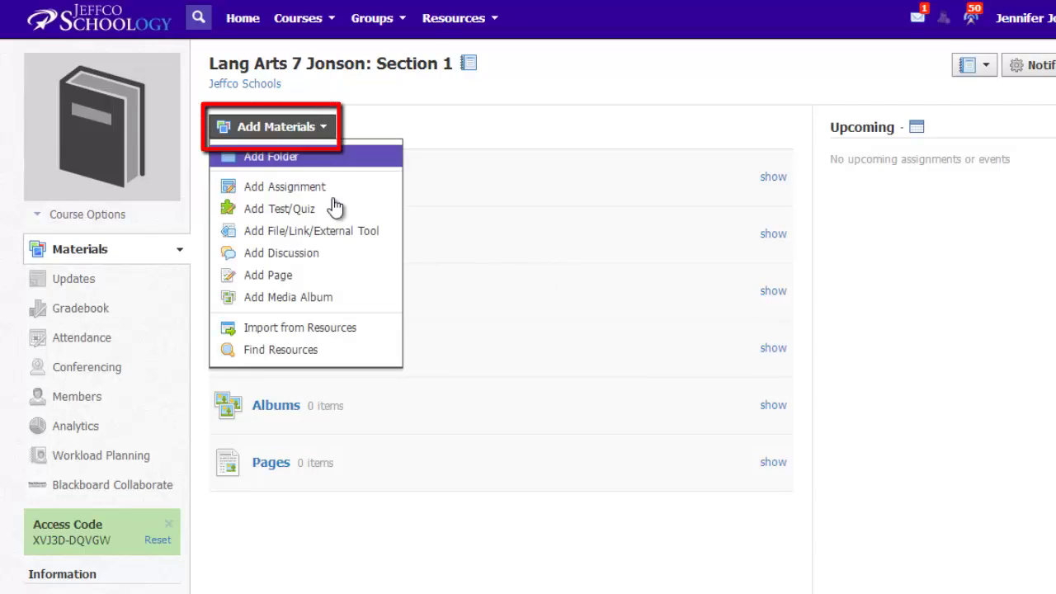
click(365, 334)
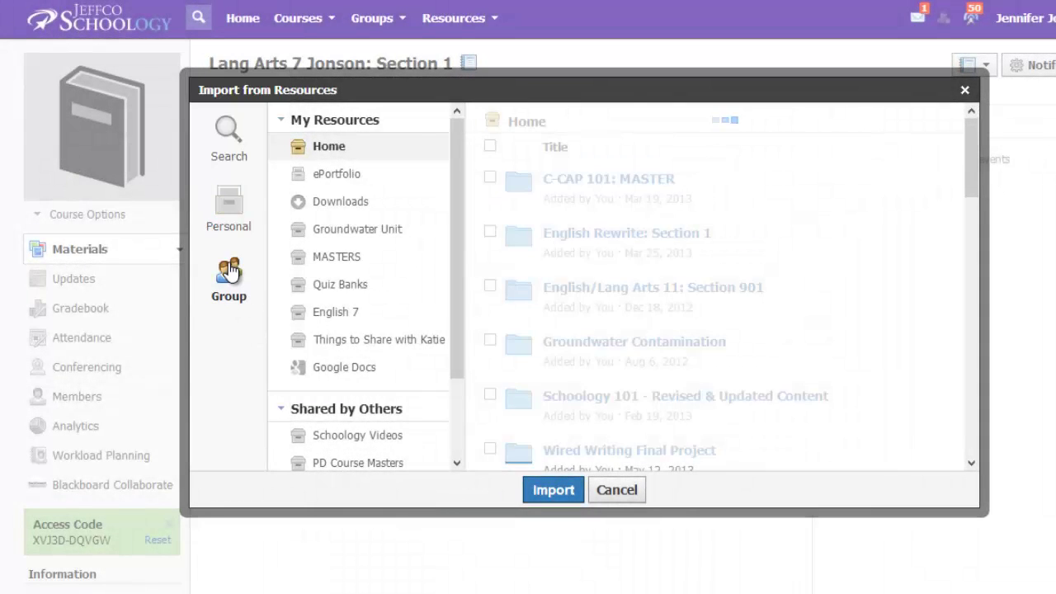
click(230, 272)
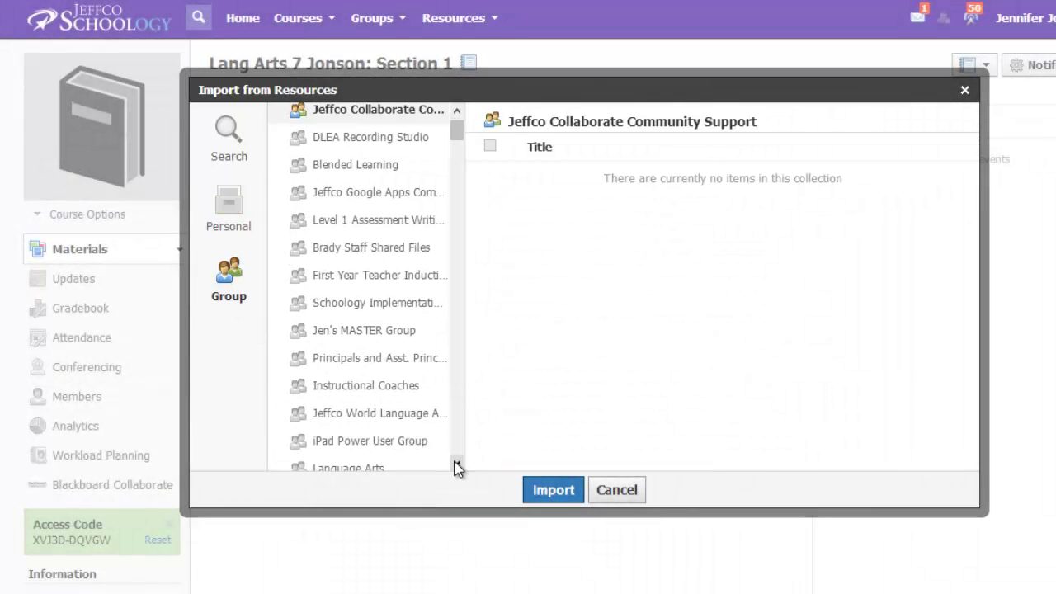
scroll(455, 464, down, 4)
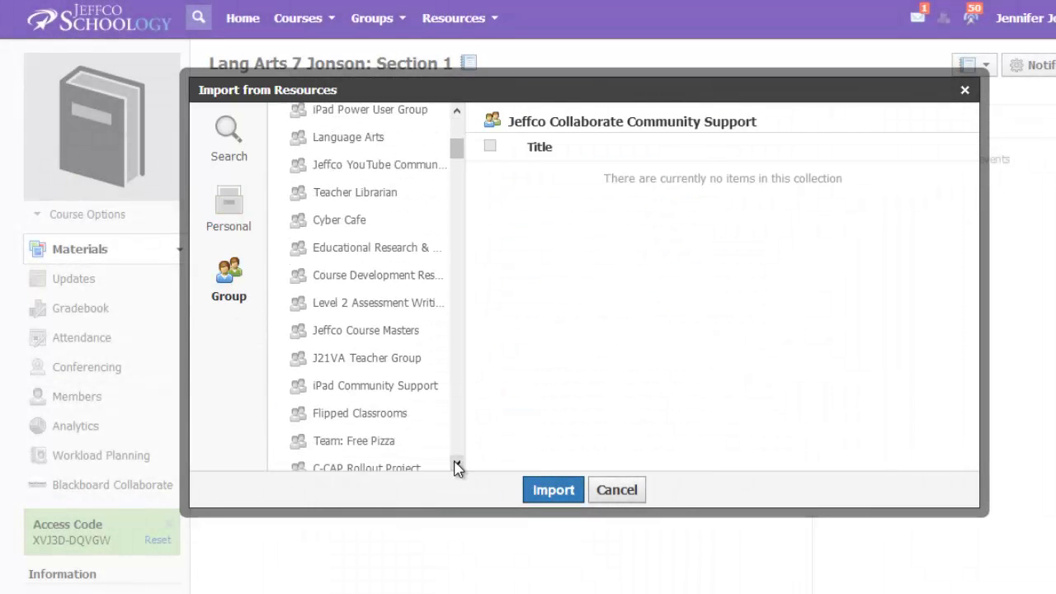
scroll(455, 463, down, 3)
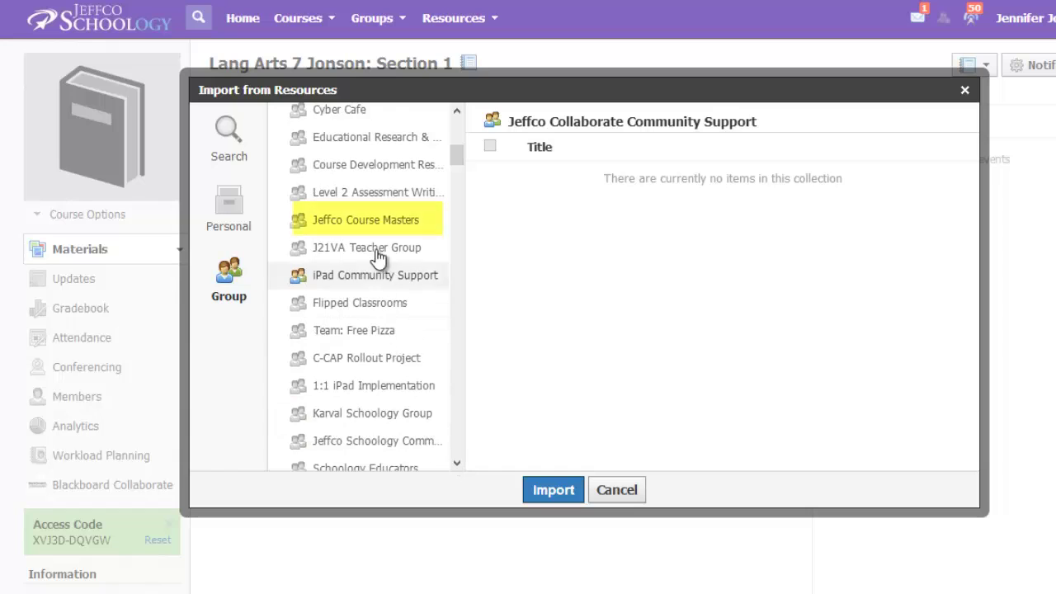
click(365, 224)
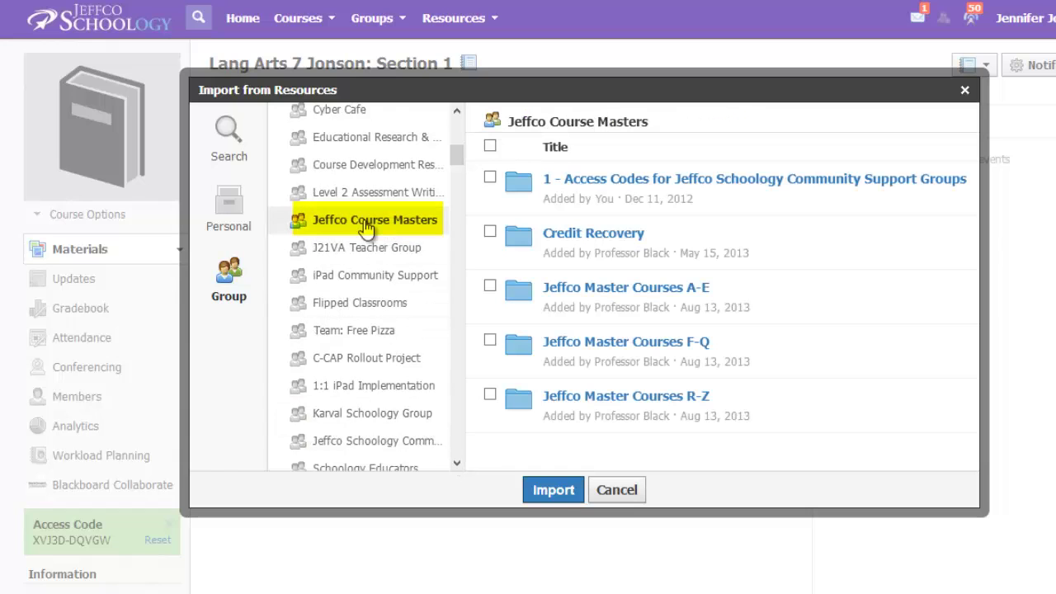
Find the English/Language Arts 7 NEW MASTER folder in Jeffco Master Courses A-E, select it and open its contents
click(609, 292)
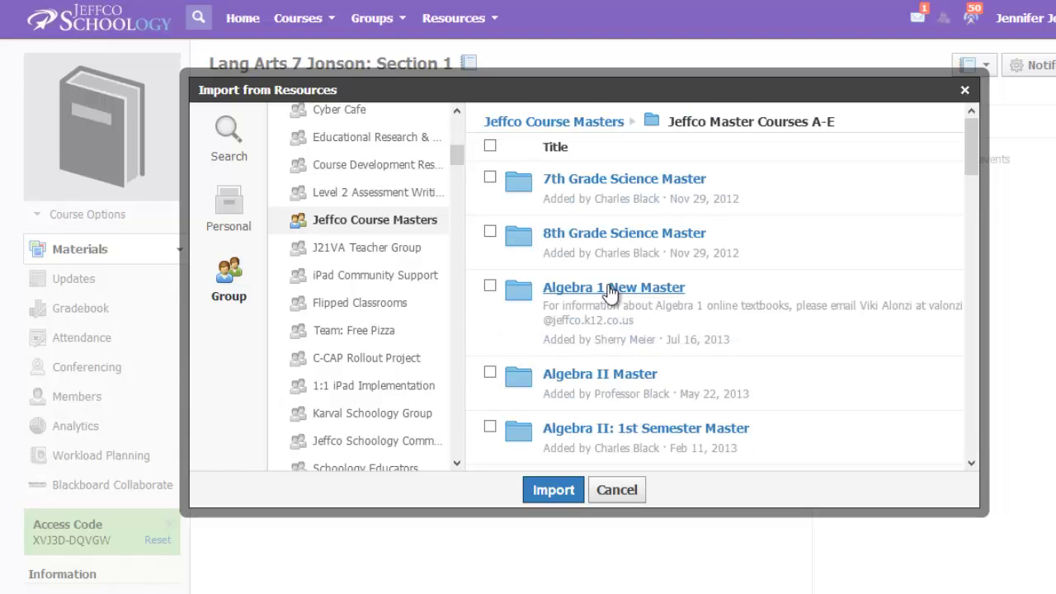
scroll(982, 263, down, 1)
scroll(982, 262, down, 10)
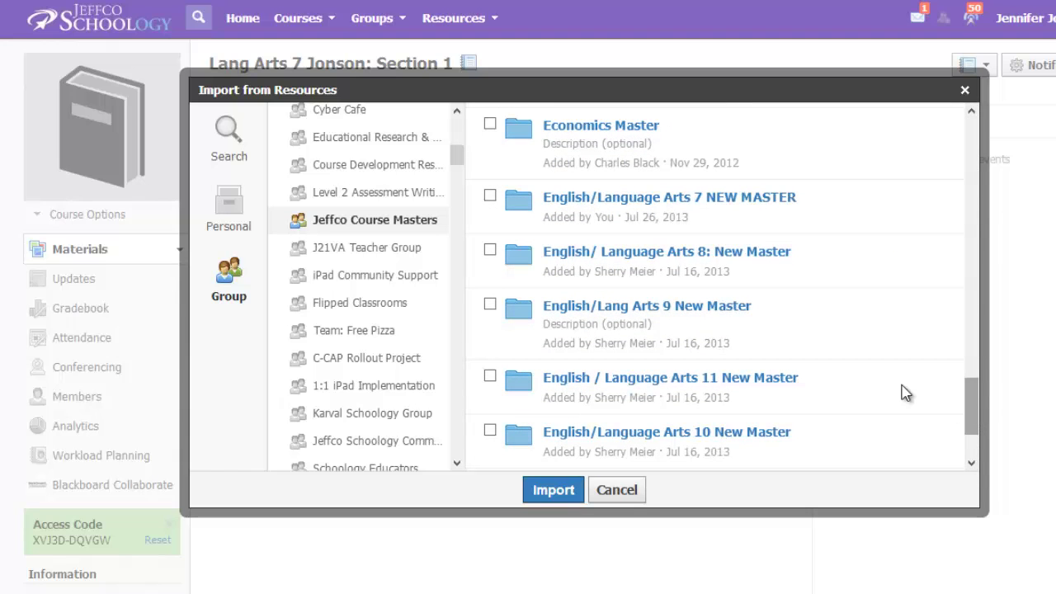
click(490, 196)
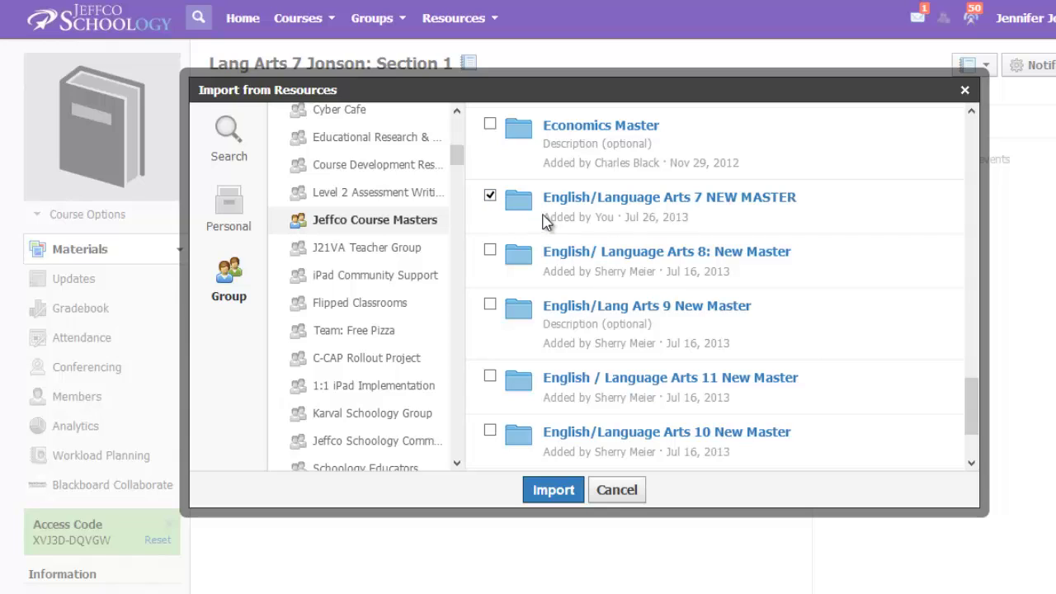
click(651, 199)
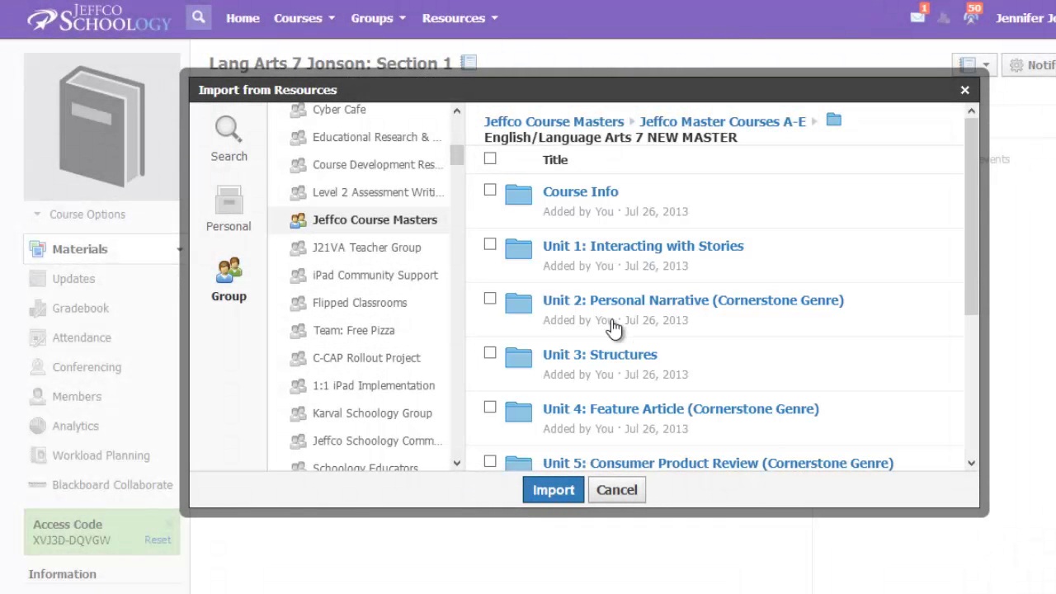
Go back to Jeffco Master Courses A-E and reopen the English/Language Arts 7 NEW MASTER folder
click(737, 123)
drag(974, 190, 965, 431)
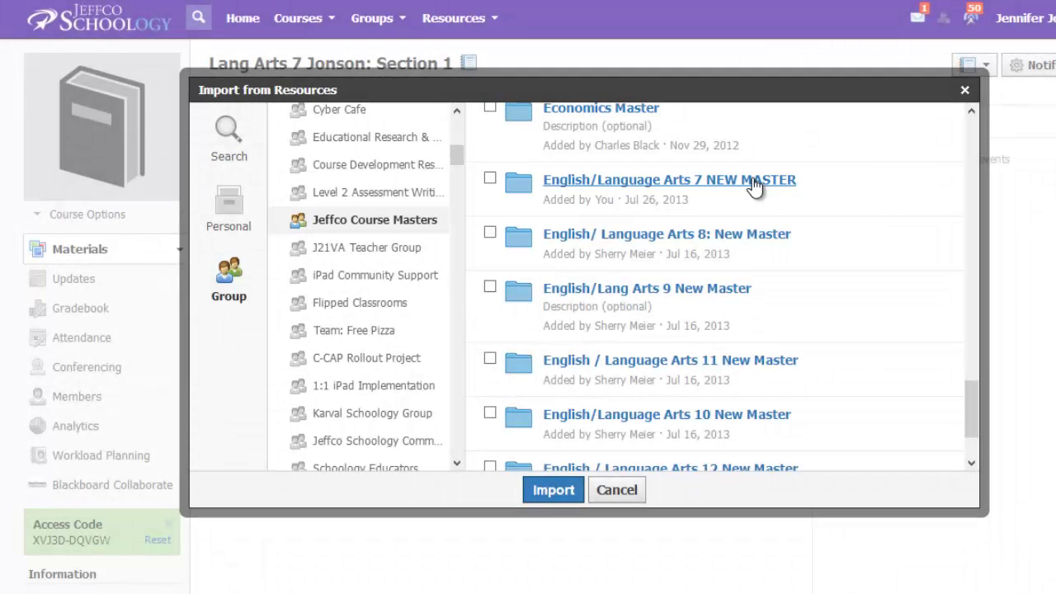
click(754, 187)
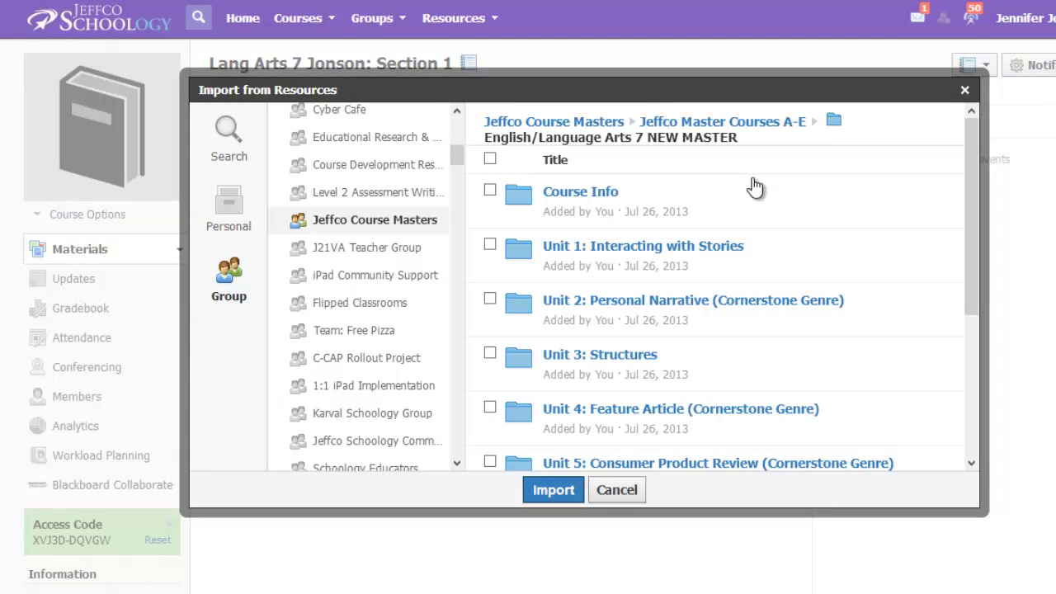
Select all folders in English/Language Arts 7 NEW MASTER and import them with all their listed items into the course
click(490, 158)
click(563, 494)
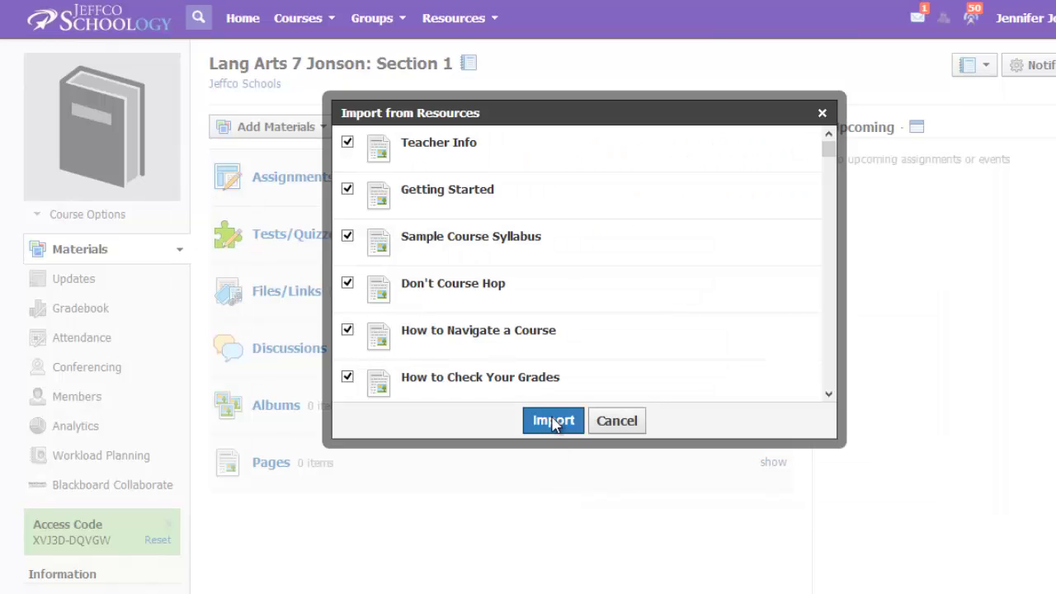
click(553, 421)
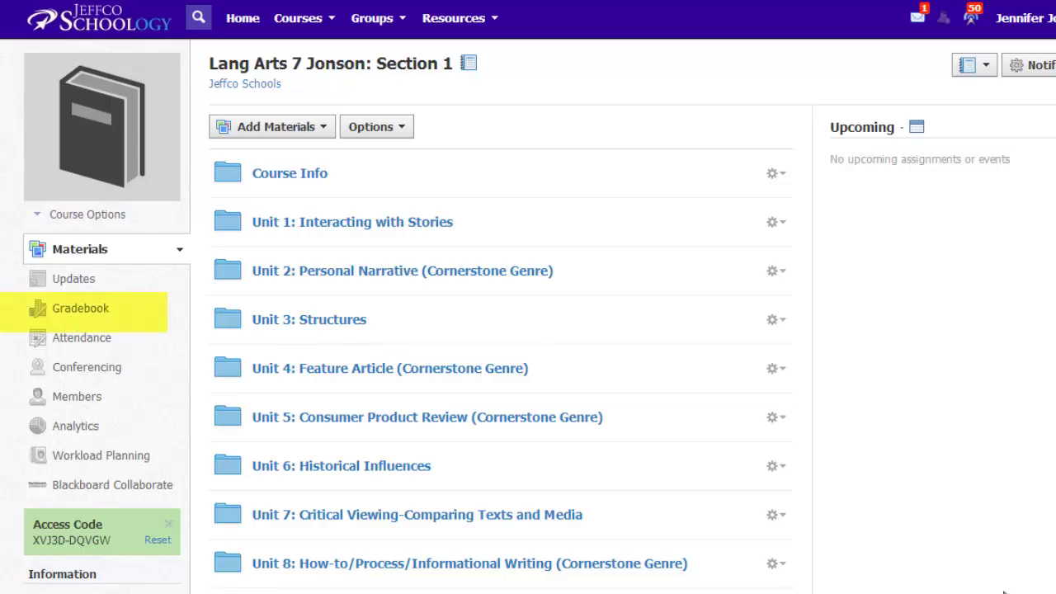
Bulk edit the course gradebook, setting 1.01 Blog Entry to the Assignments category and the T1 20130819 - 20131220 period
click(90, 313)
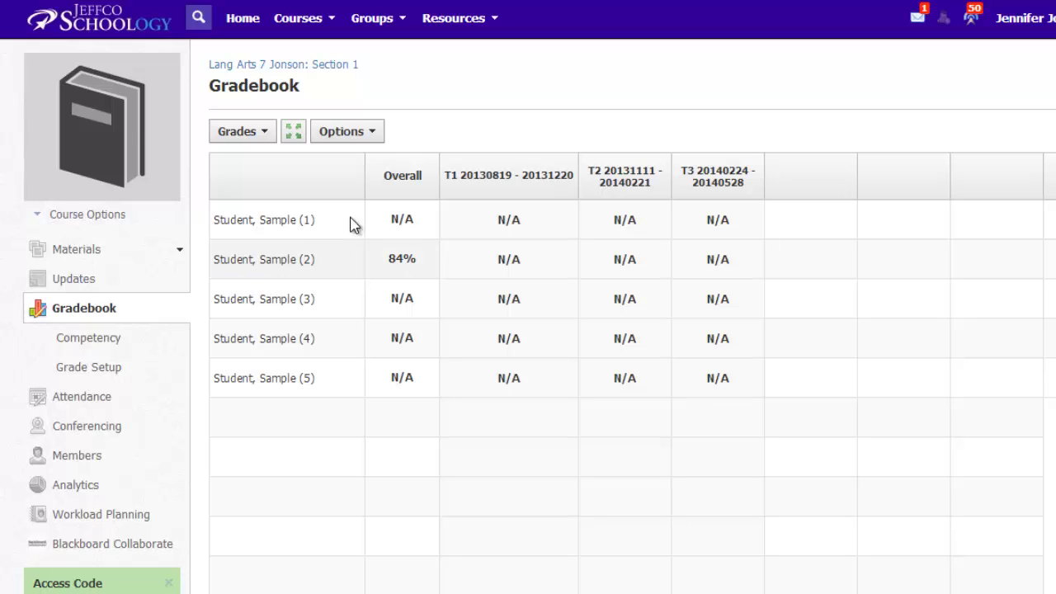
click(374, 134)
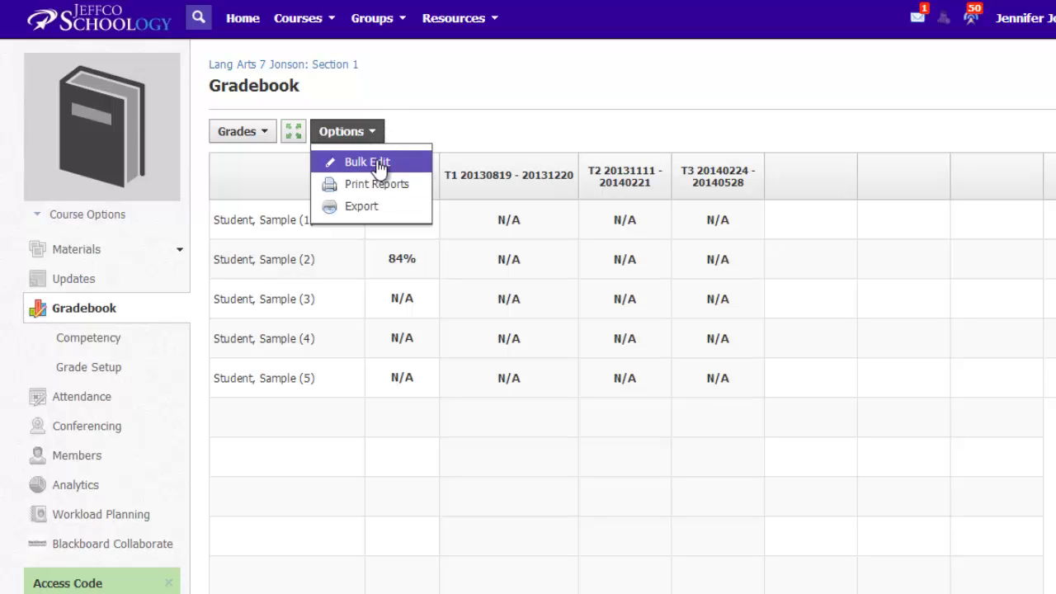
click(385, 164)
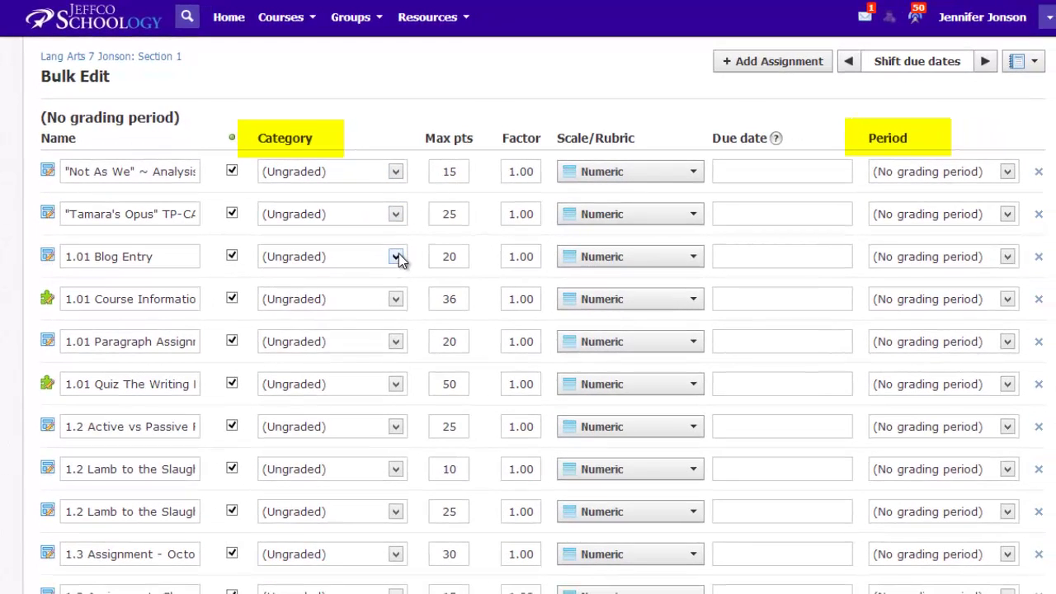
click(420, 272)
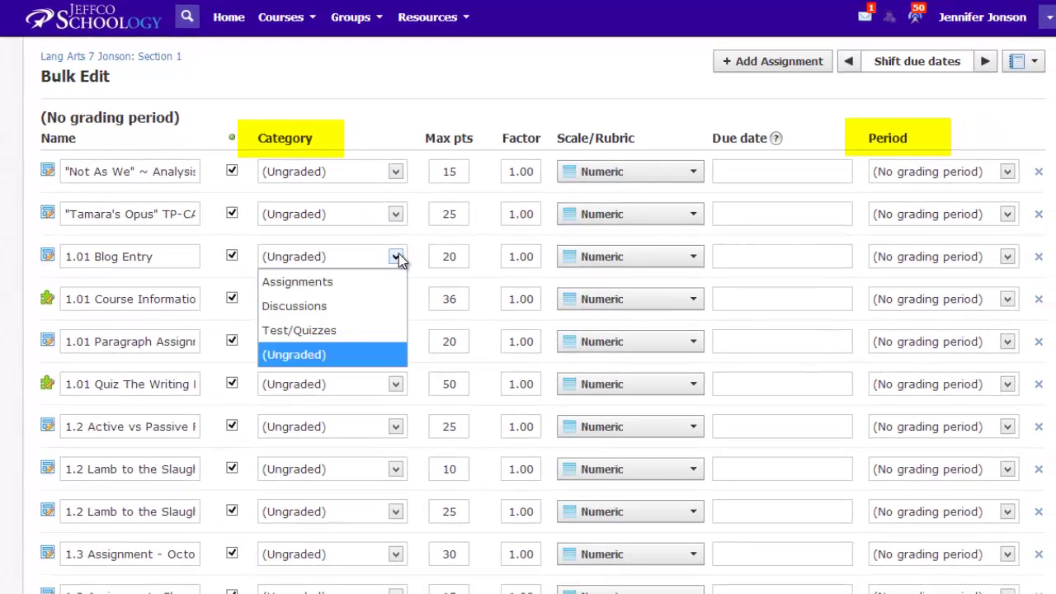
click(388, 281)
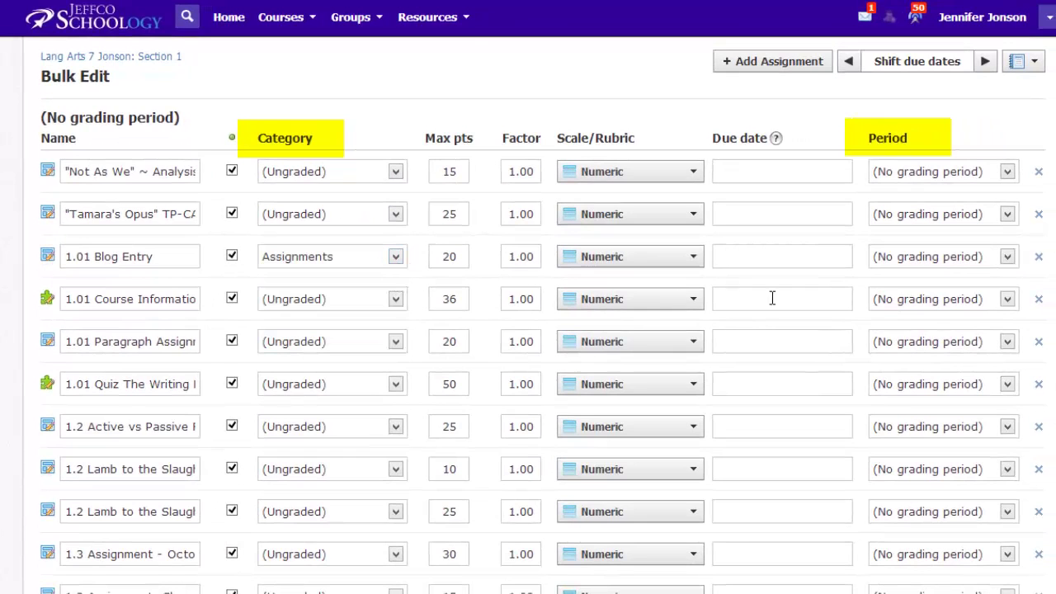
click(1008, 261)
click(998, 279)
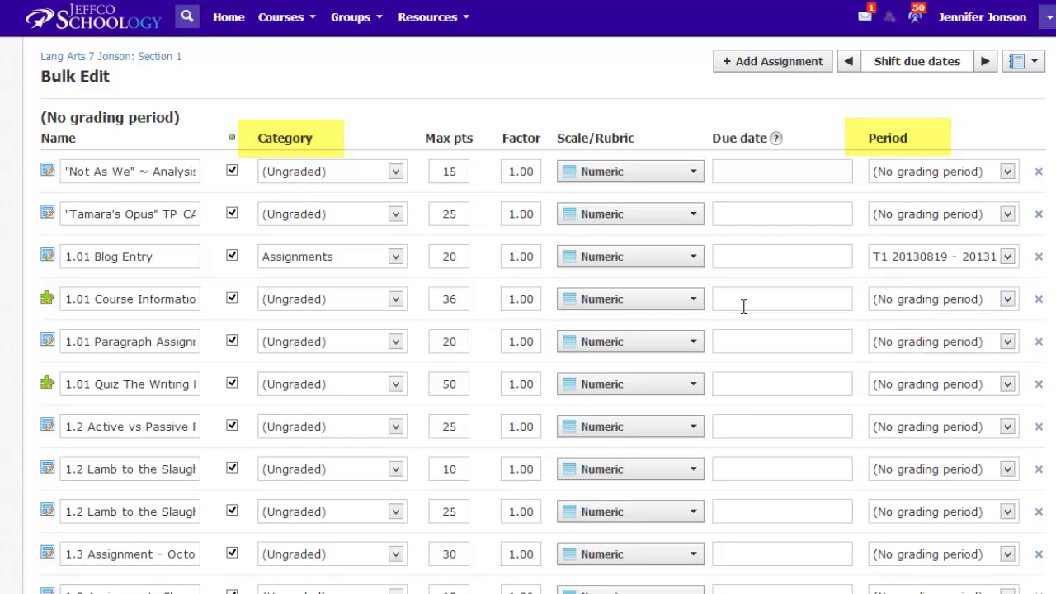
Set the 1.01 Course Information quiz to the Test/Quizzes category and the T1 grading period
click(396, 299)
click(378, 371)
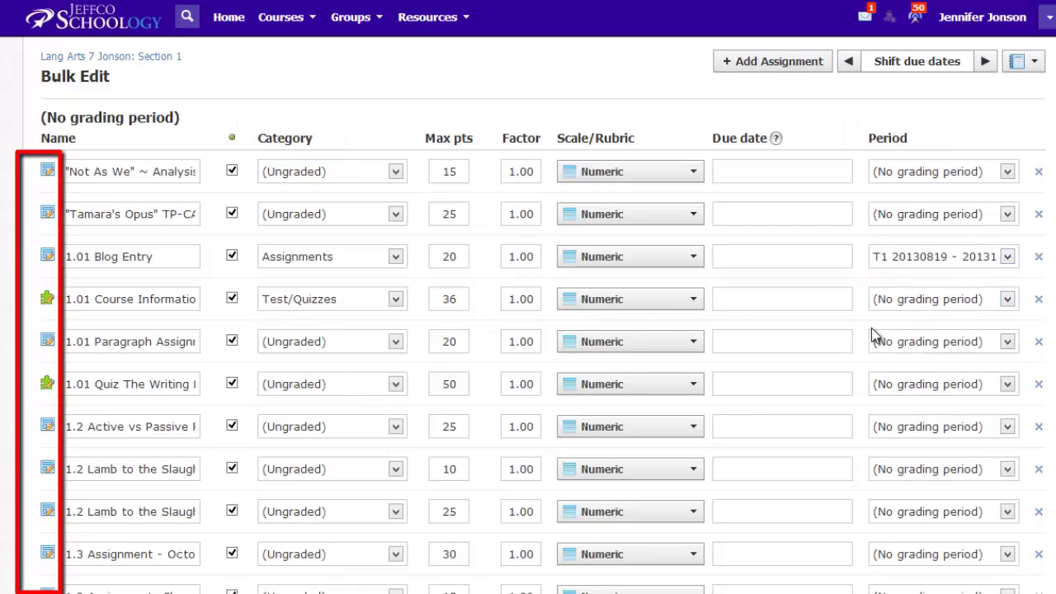
click(1007, 299)
click(949, 325)
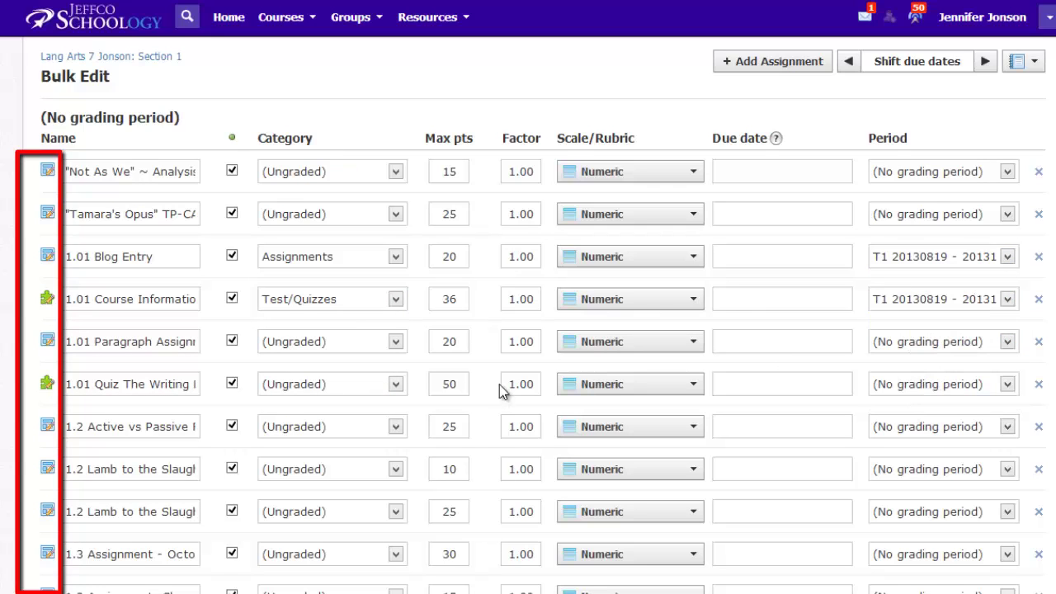
Set 1.01 Paragraph Assignment to the Assignments category and the T1 grading period
click(397, 343)
click(400, 348)
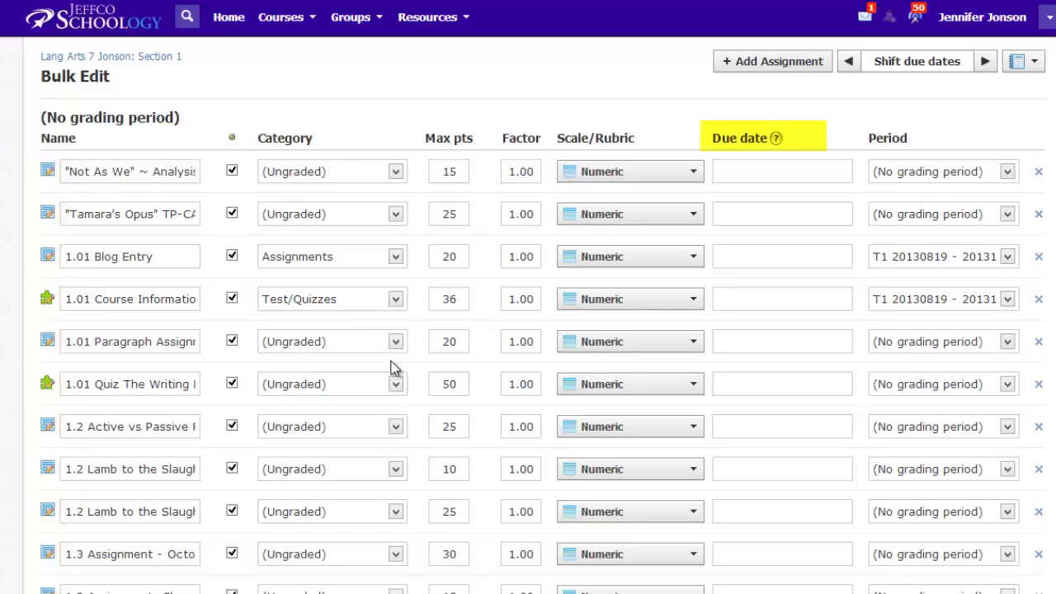
click(393, 368)
click(1007, 342)
click(973, 366)
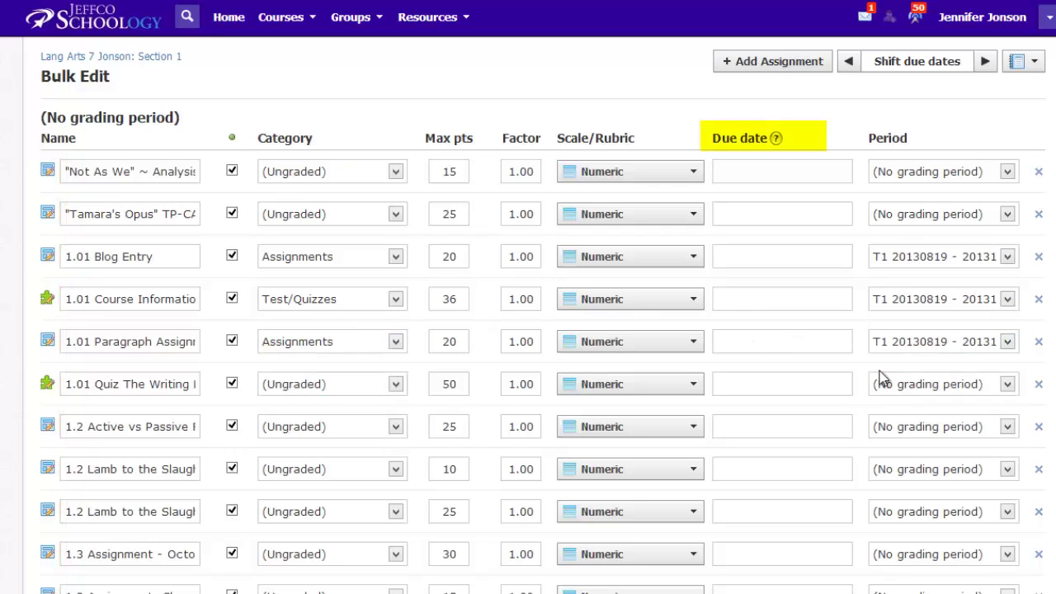
Set 1.01 Quiz The Writing Process to the Test/Quizzes category and the T1 period, and save the bulk edits
click(397, 384)
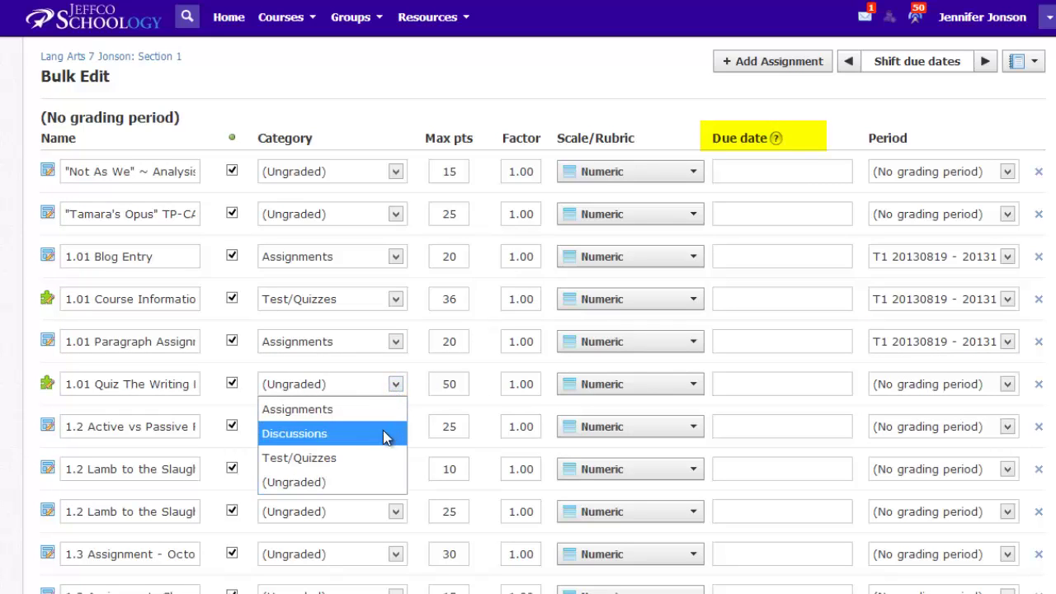
click(373, 458)
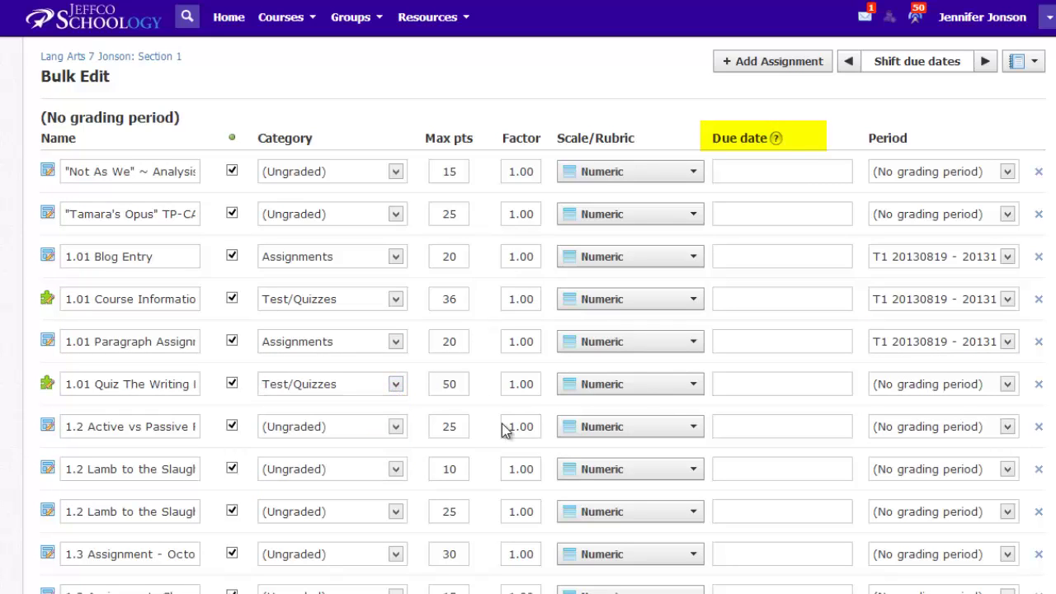
click(1008, 382)
click(985, 404)
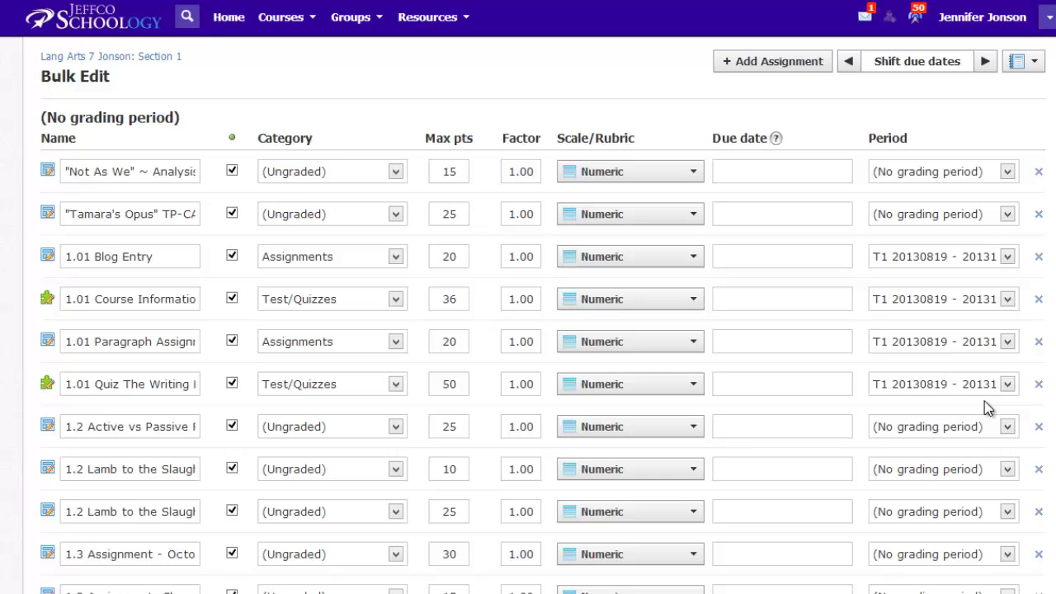
scroll(513, 457, down, 20)
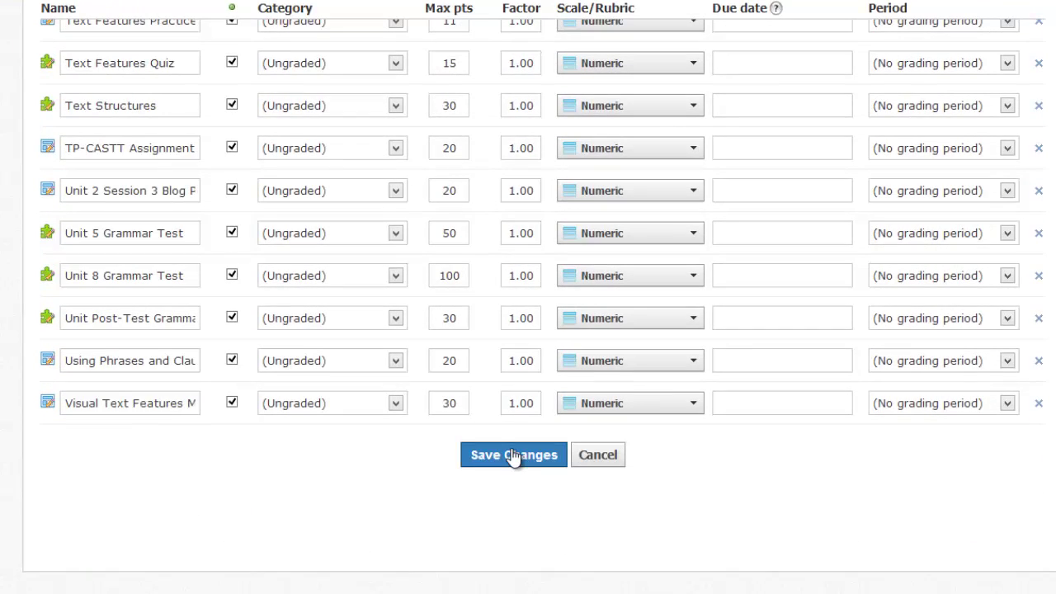
click(512, 455)
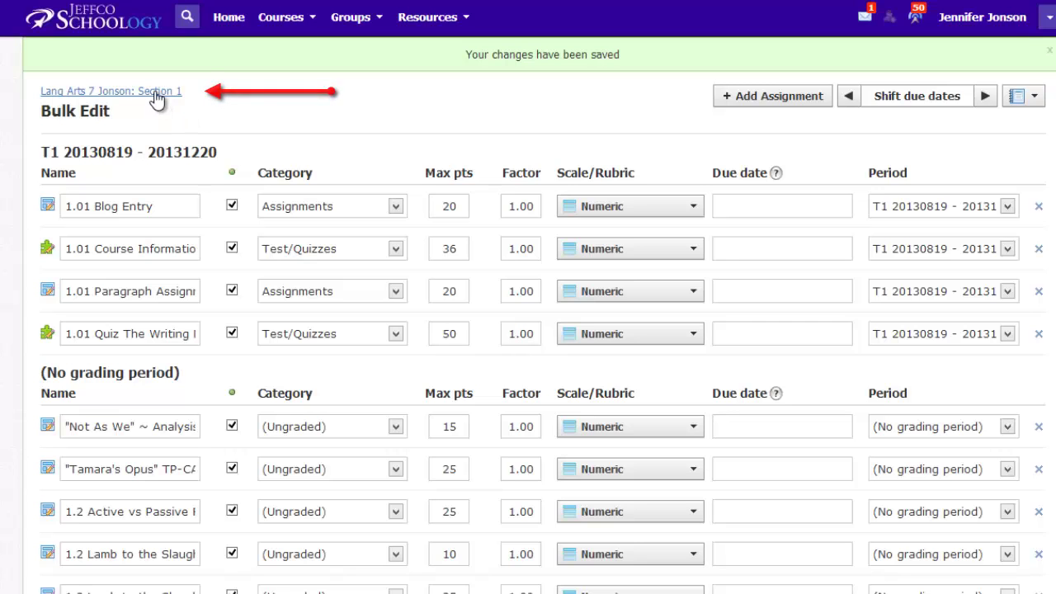
Check the newly categorized 1.01 items in the course gradebook and return to the course materials
click(157, 92)
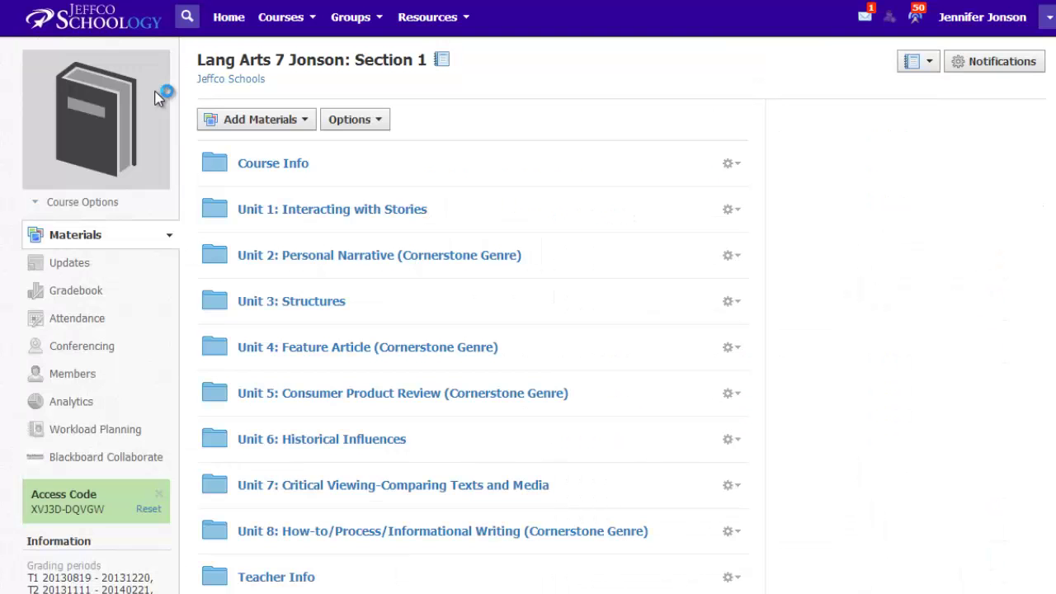
click(78, 291)
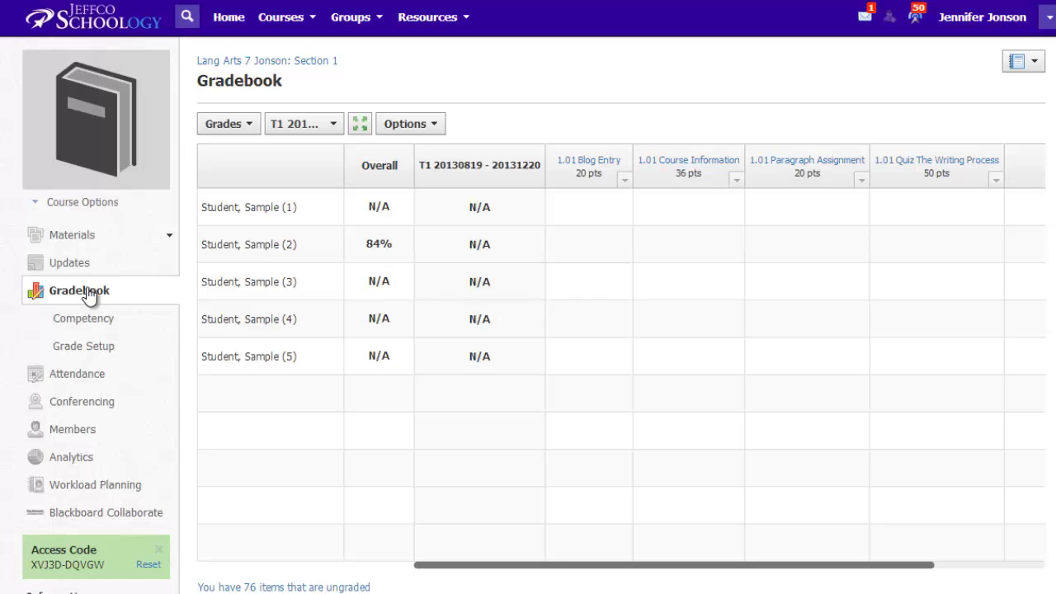
click(83, 240)
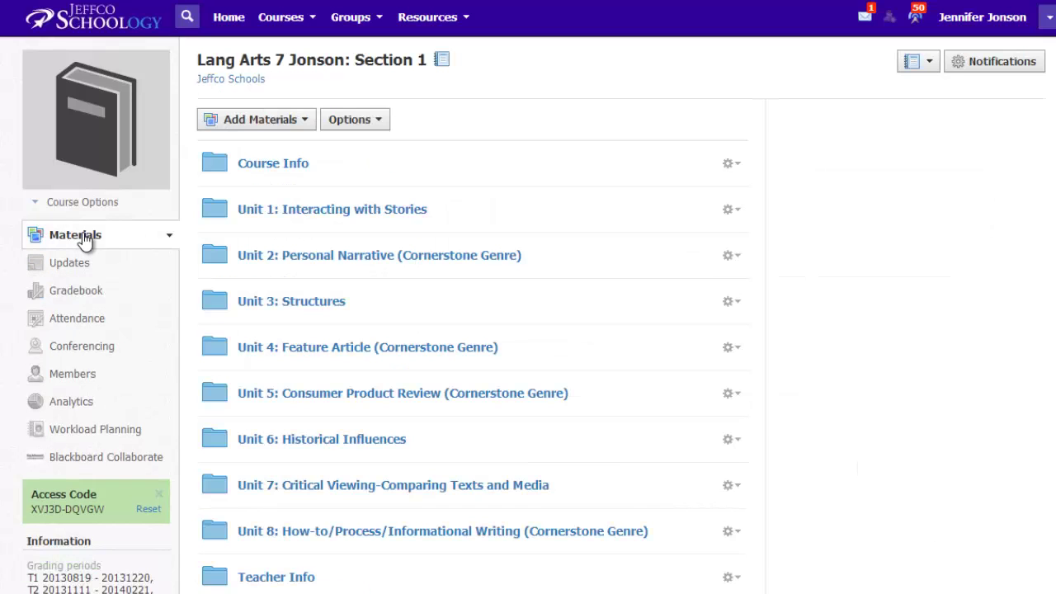
Set the due date of the 1.01 Course Information quiz in Unit 1, Session 1 to 8/22/13 and save it
click(307, 211)
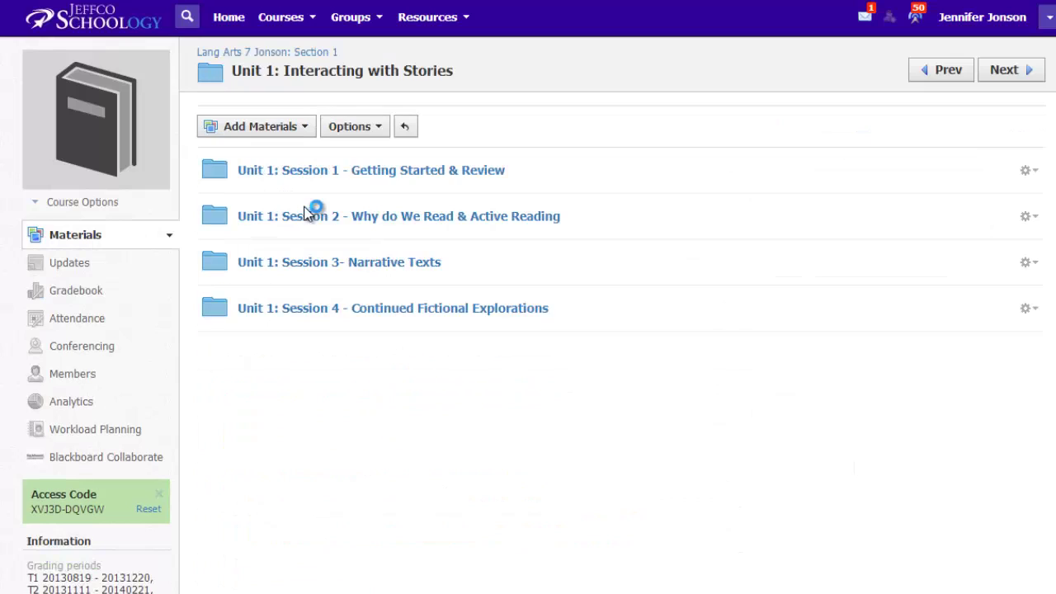
click(357, 173)
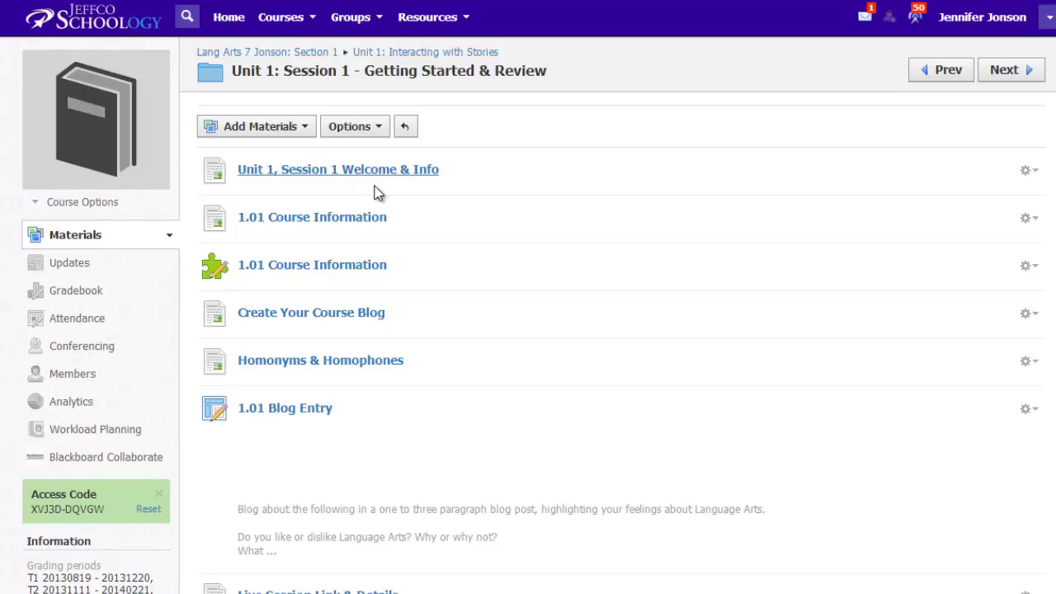
click(1032, 268)
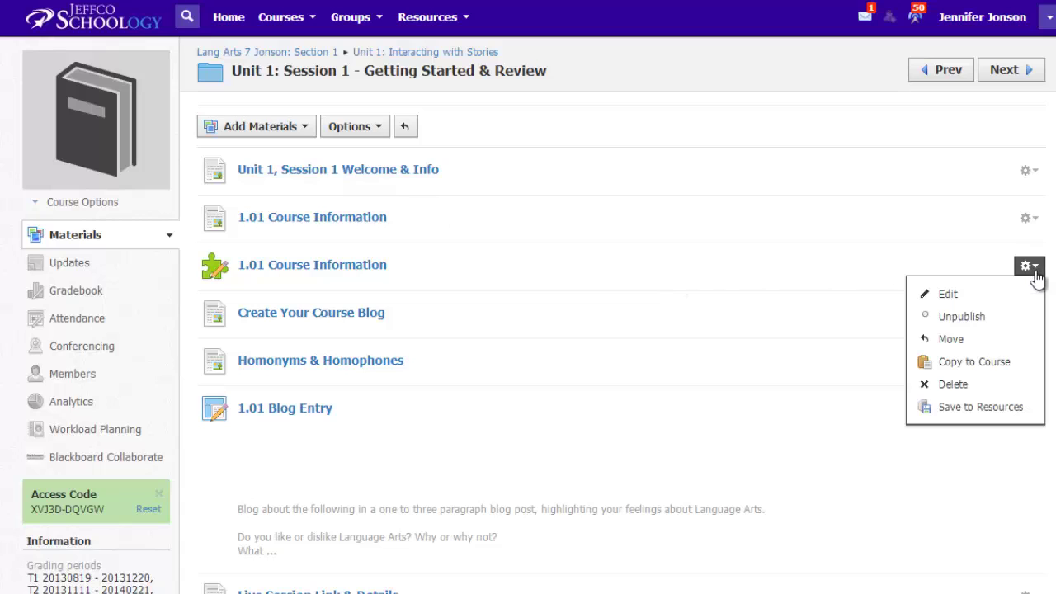
click(1031, 292)
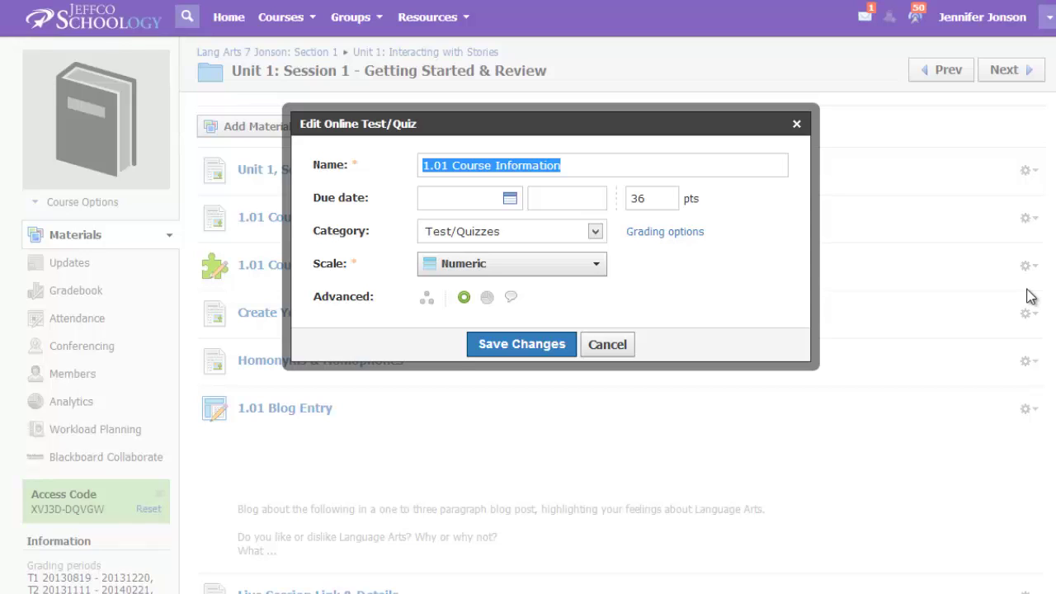
click(511, 200)
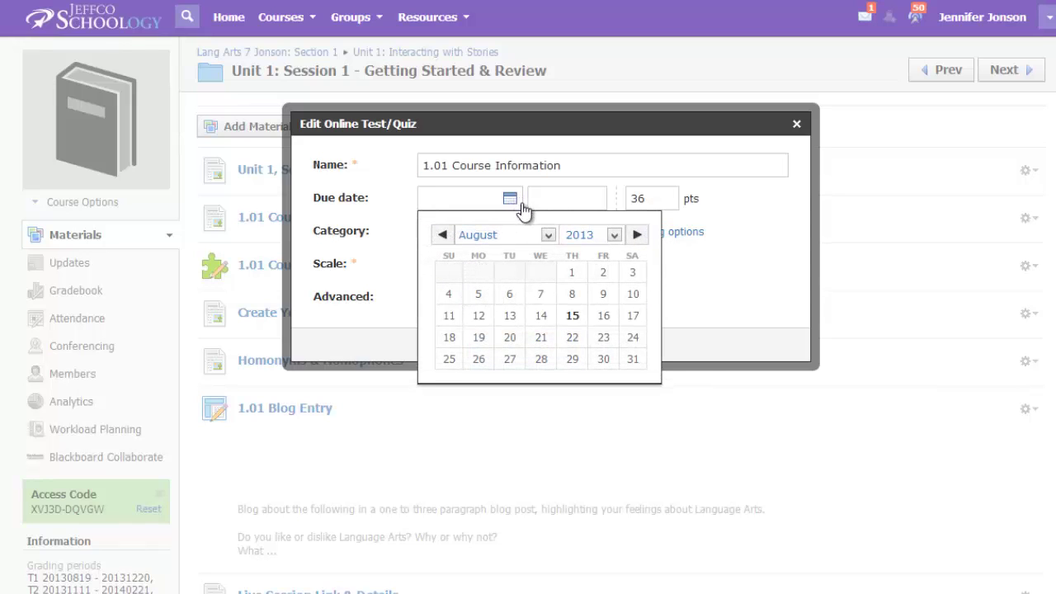
click(572, 336)
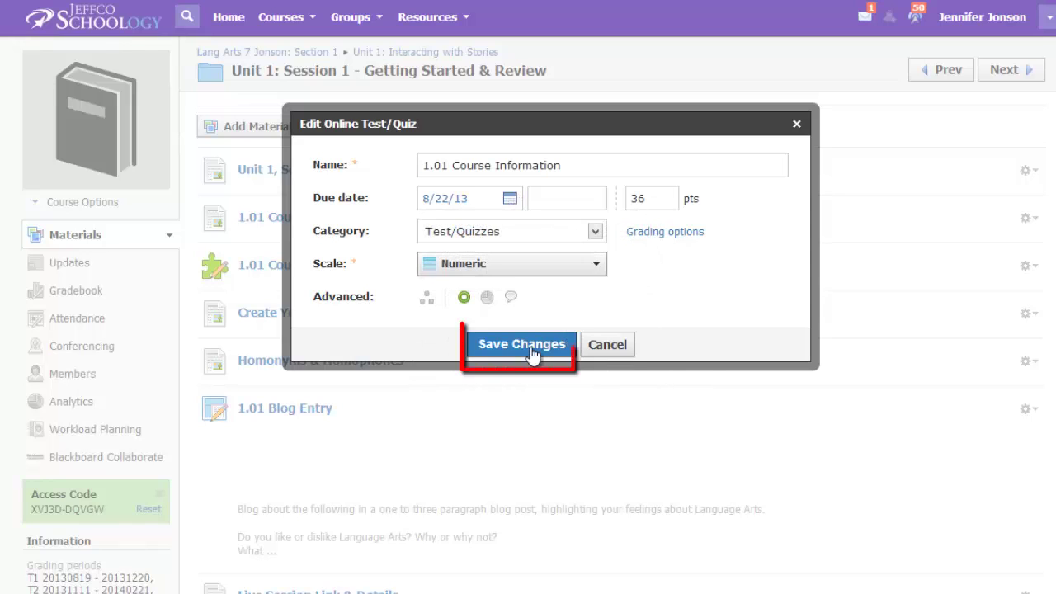
click(532, 347)
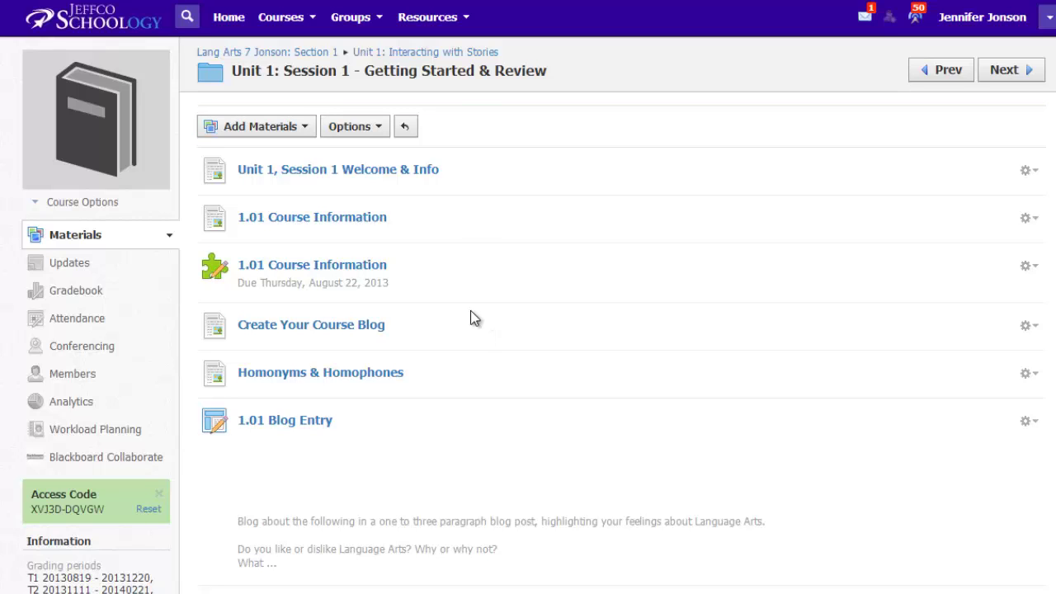
Make the 1.01 Course Information quiz available from 8/14/13 until 8/16/13 and save its settings
click(357, 270)
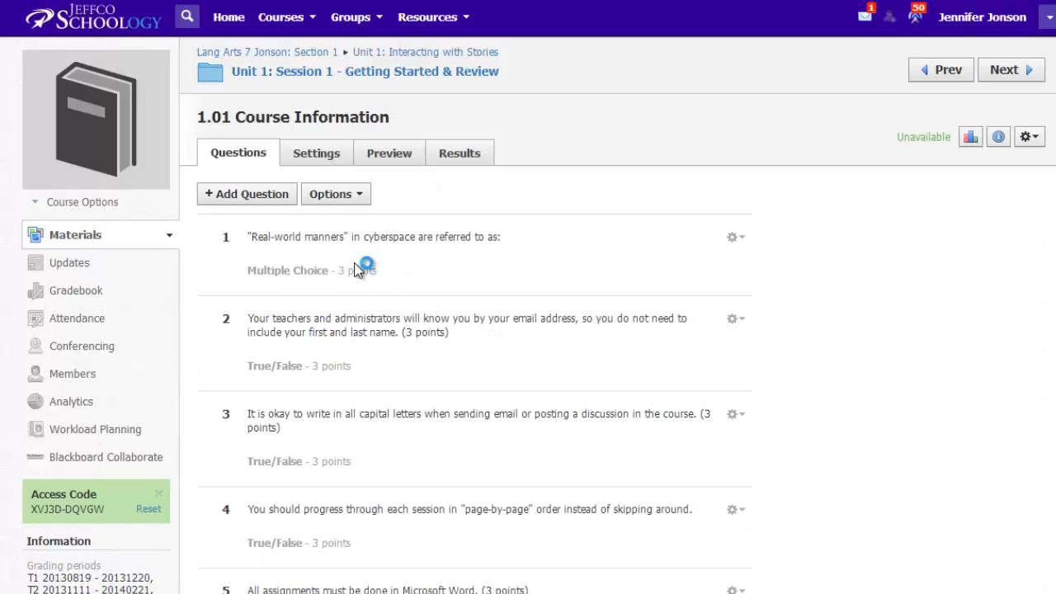
click(307, 158)
click(467, 385)
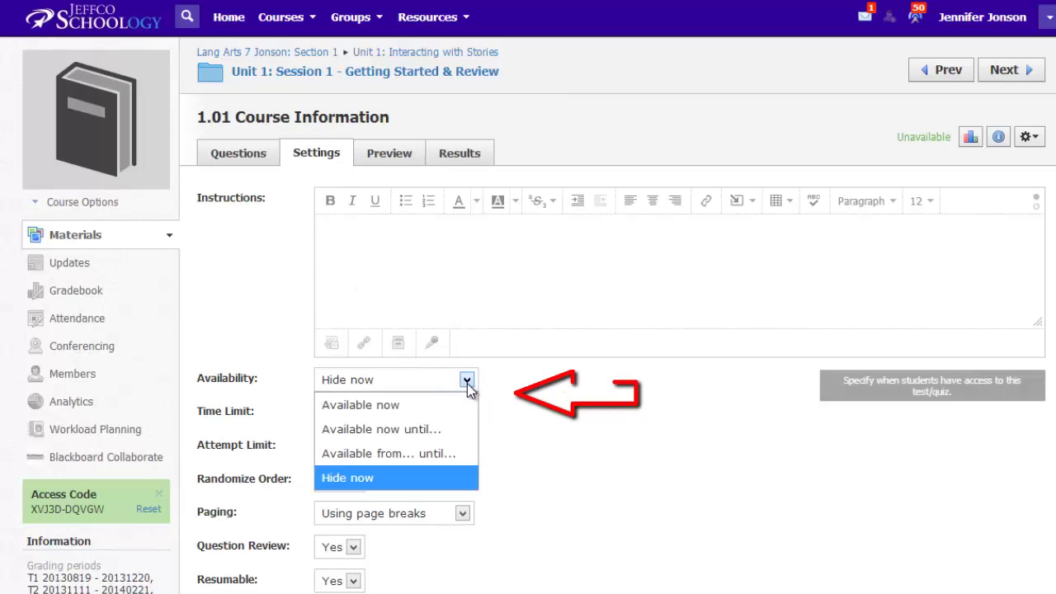
click(475, 453)
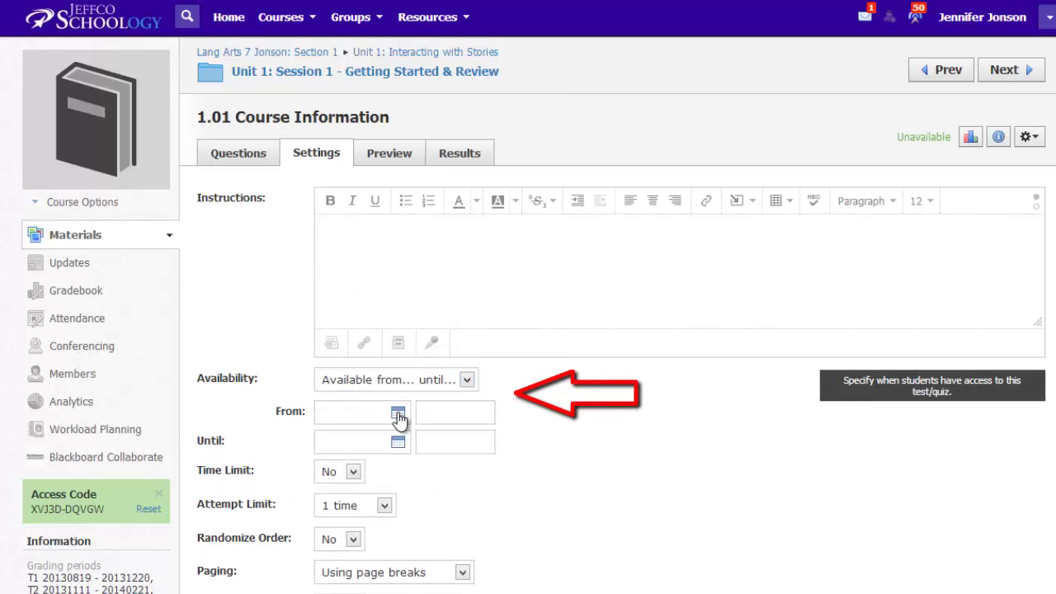
click(398, 415)
click(459, 534)
click(399, 444)
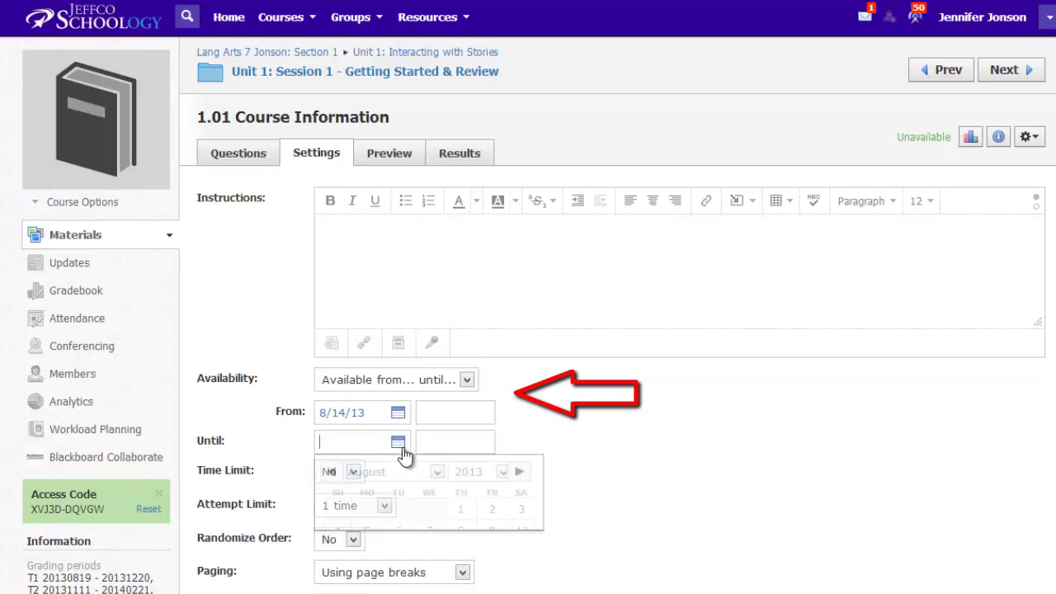
click(492, 550)
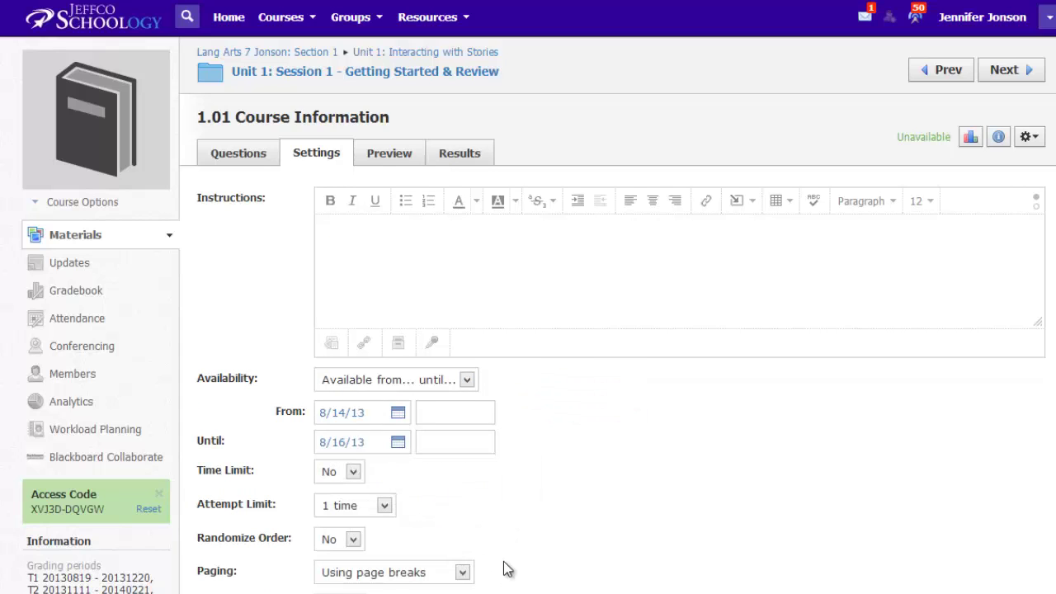
scroll(508, 569, down, 2)
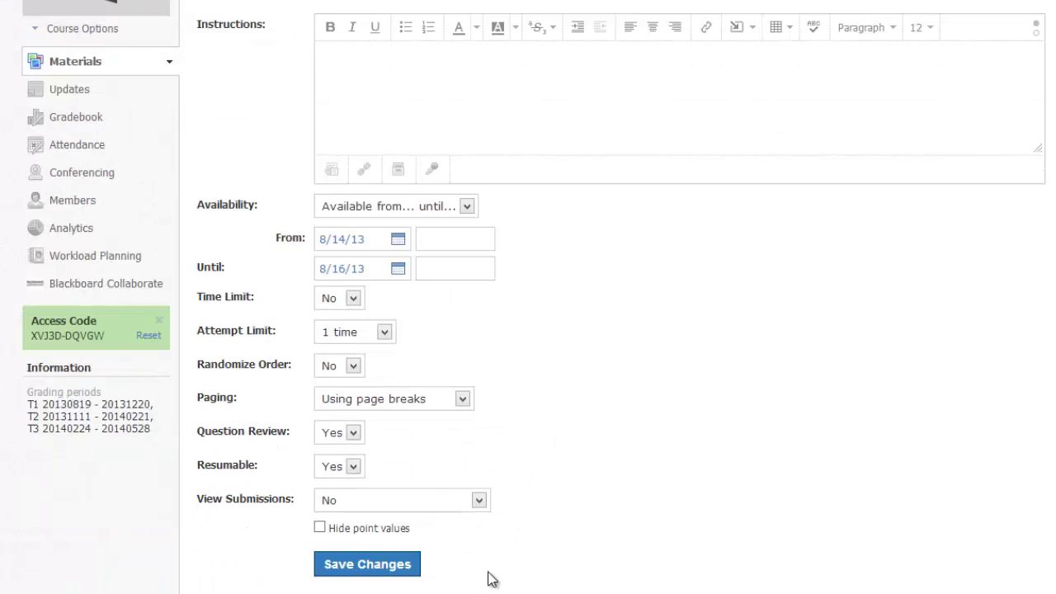
click(367, 564)
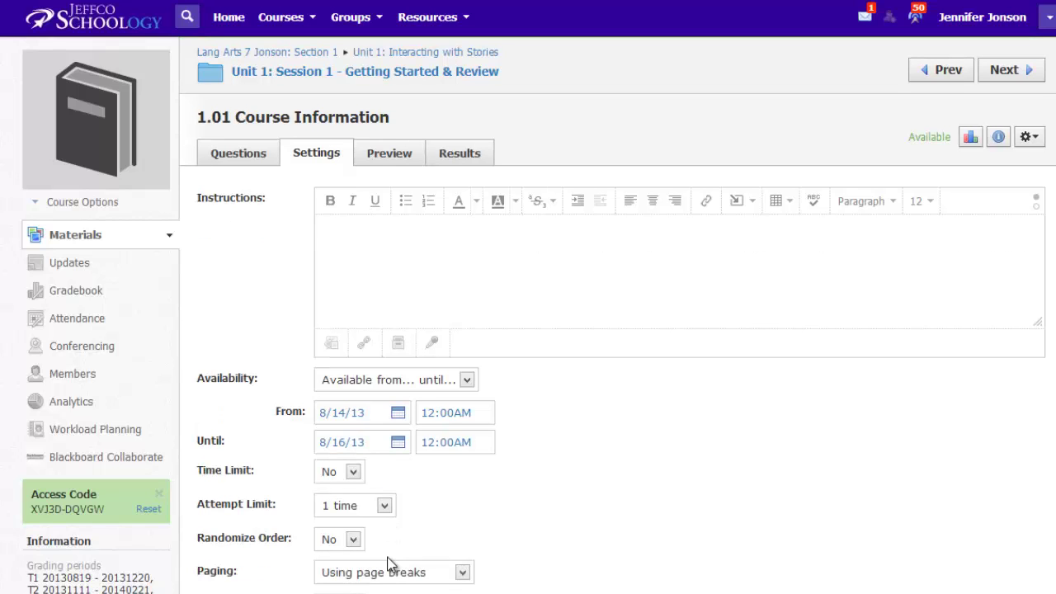
Enable grading for Unit 1 Discussion in the Session 1 folder, due 08/20/2013 at 11:59PM and worth 10 points
click(444, 74)
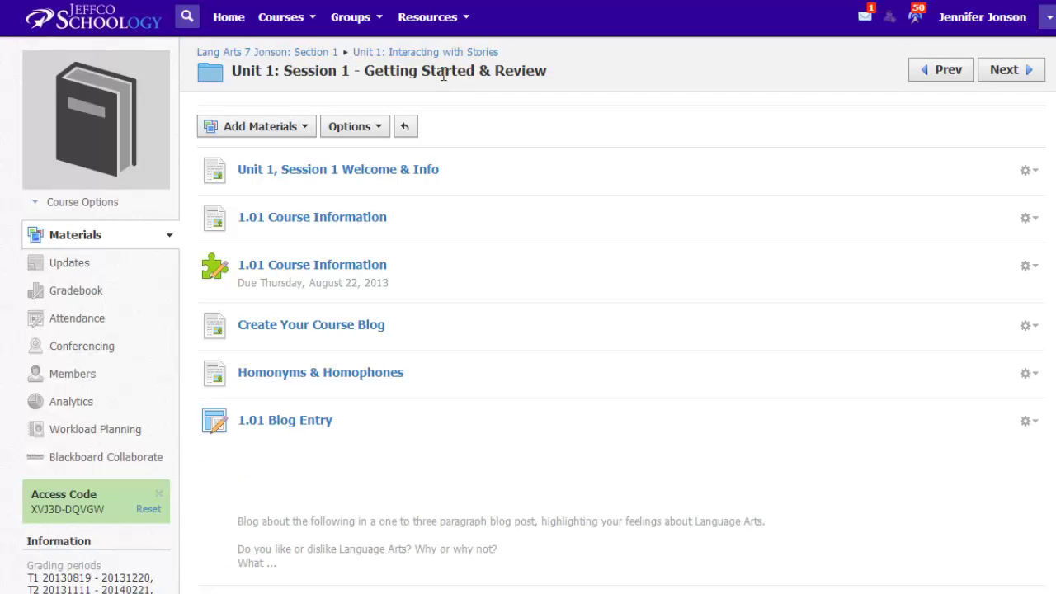
scroll(475, 231, down, 4)
scroll(474, 261, down, 1)
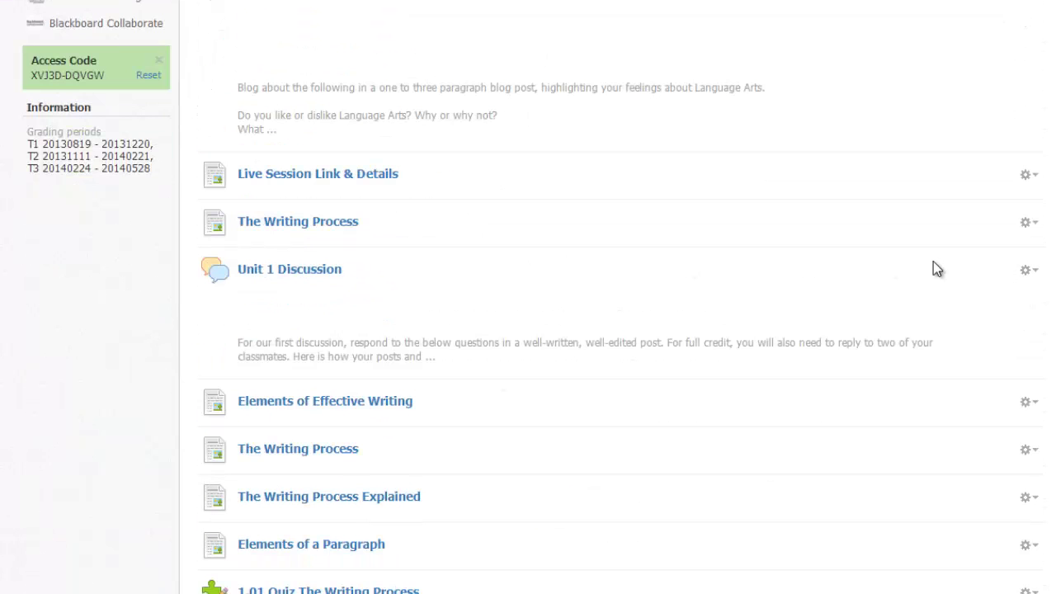
click(1034, 273)
click(1032, 294)
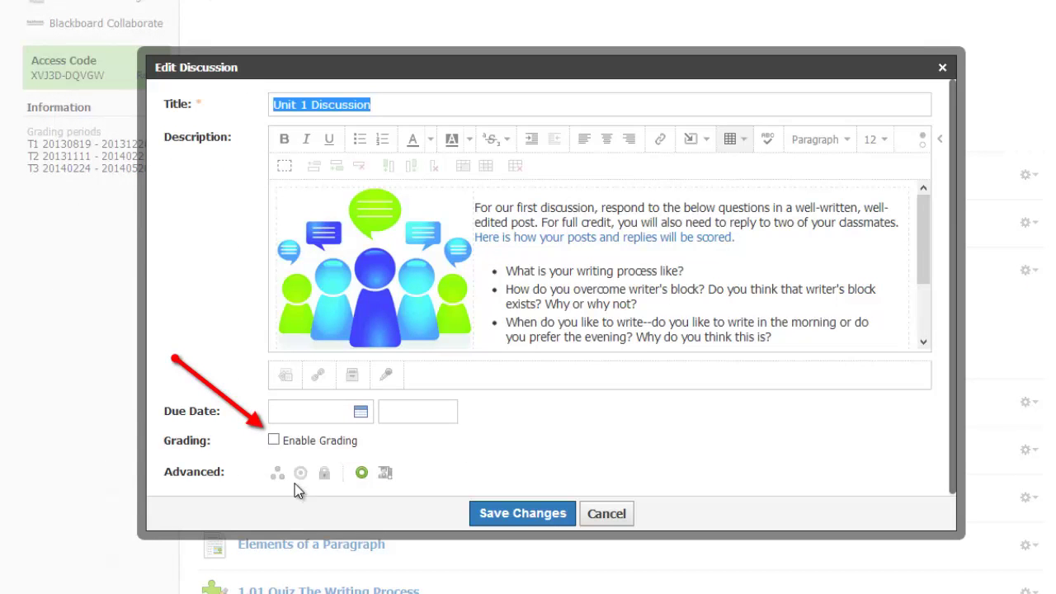
click(275, 440)
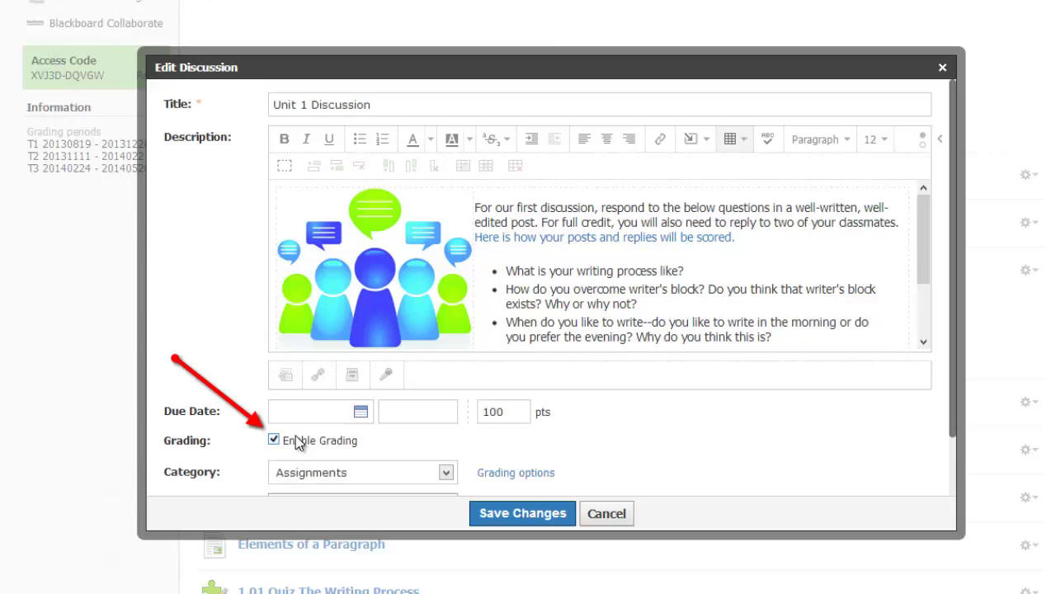
click(360, 414)
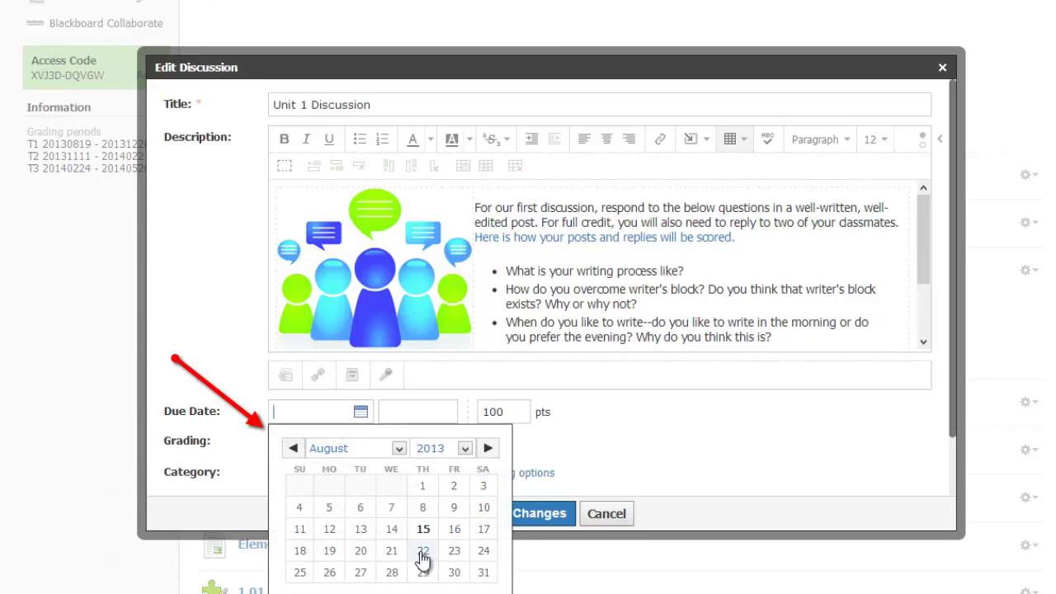
click(356, 547)
click(519, 412)
key(BackSpace)
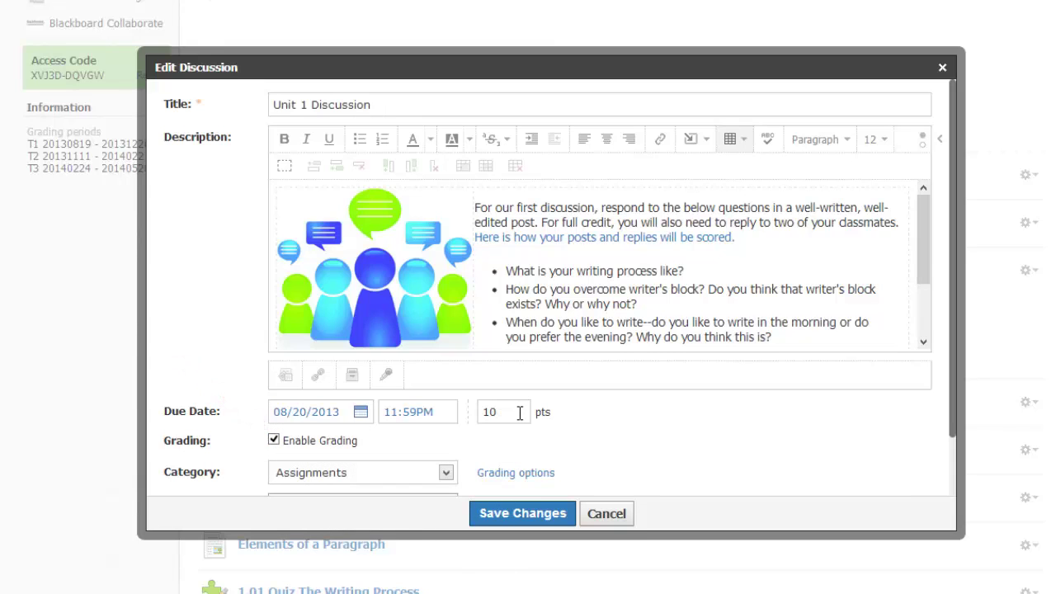
Assign Unit 1 Discussion to the Discussions category and the T1 20130819 - 20131220 grading period, and save the changes
scroll(521, 413, down, 3)
click(446, 320)
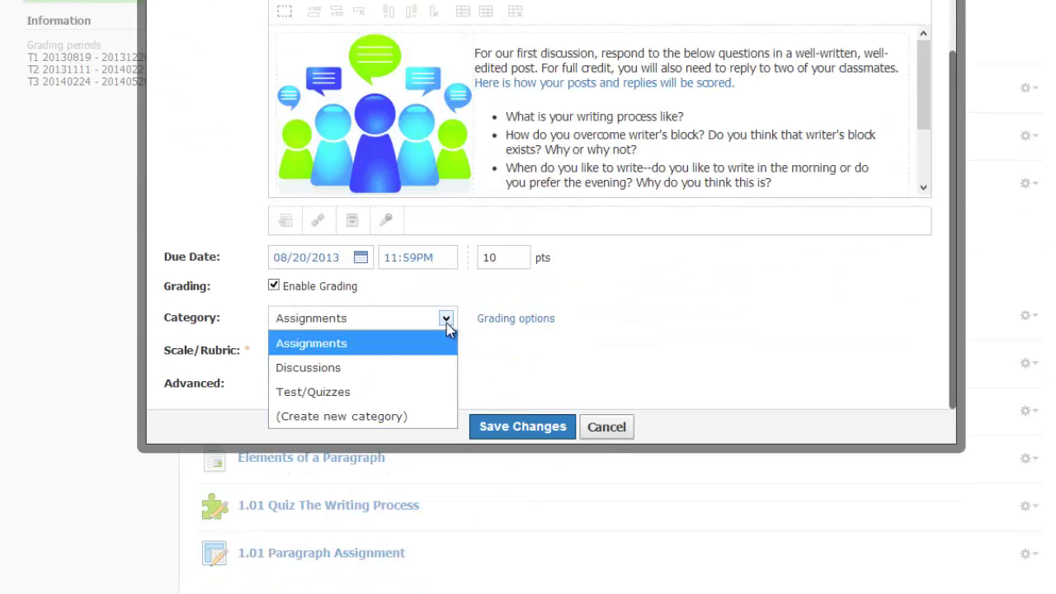
click(427, 375)
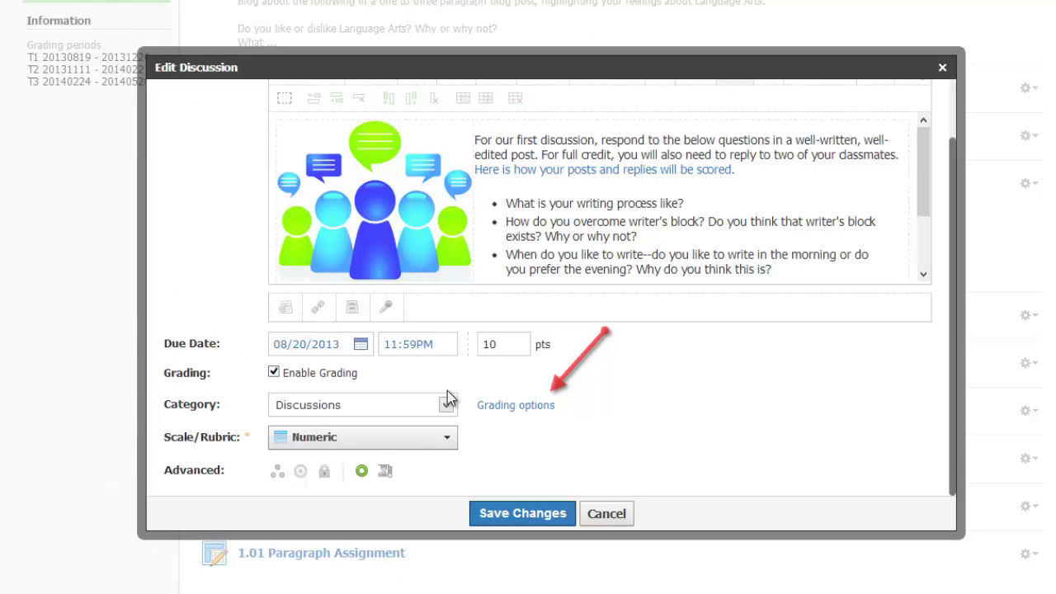
scroll(469, 423, down, 3)
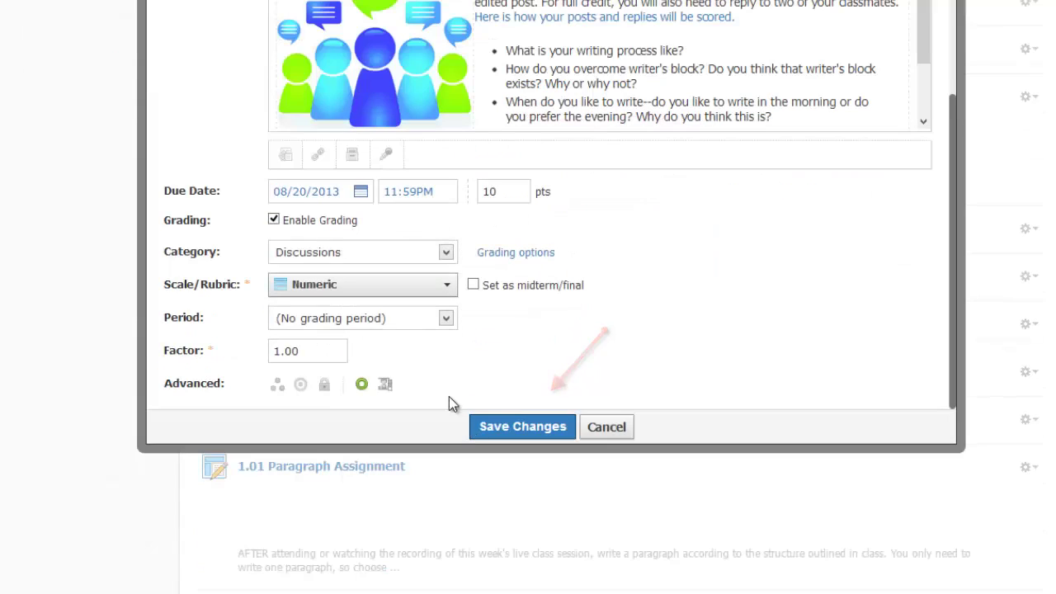
click(446, 319)
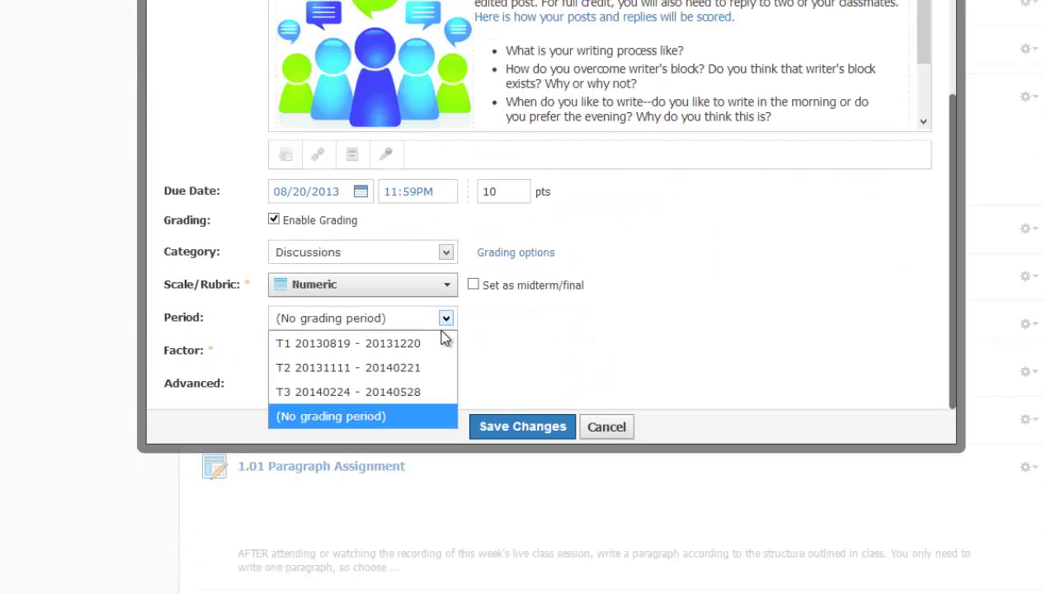
click(437, 343)
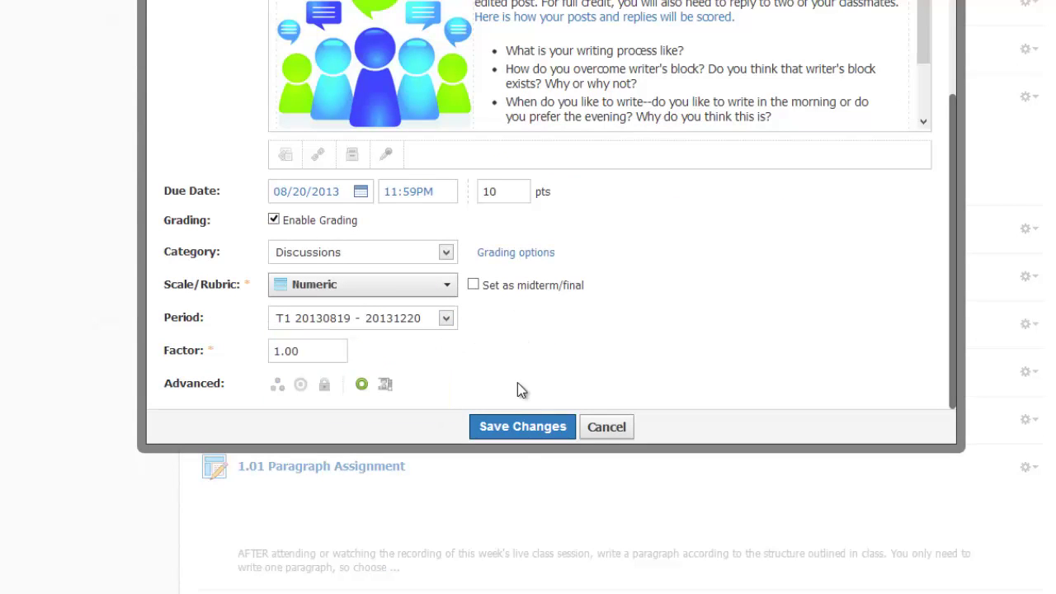
click(524, 442)
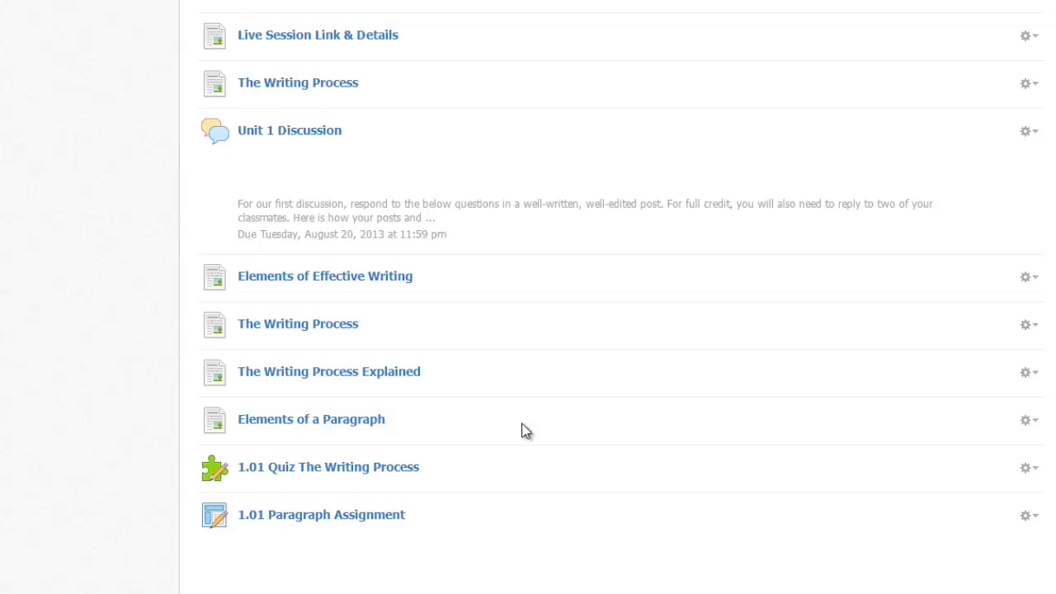
scroll(525, 430, down, 1)
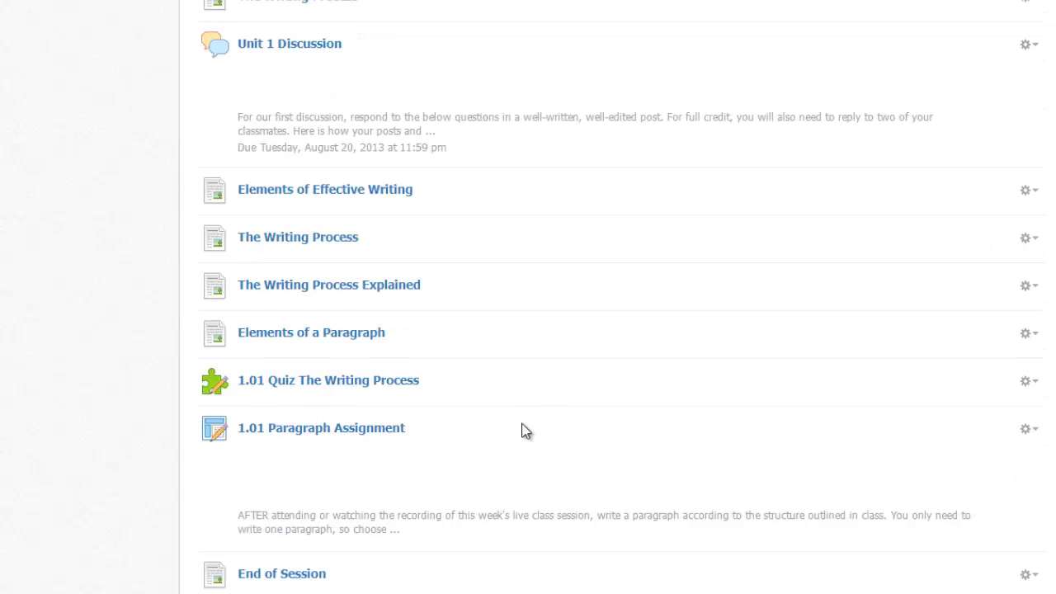
click(1027, 432)
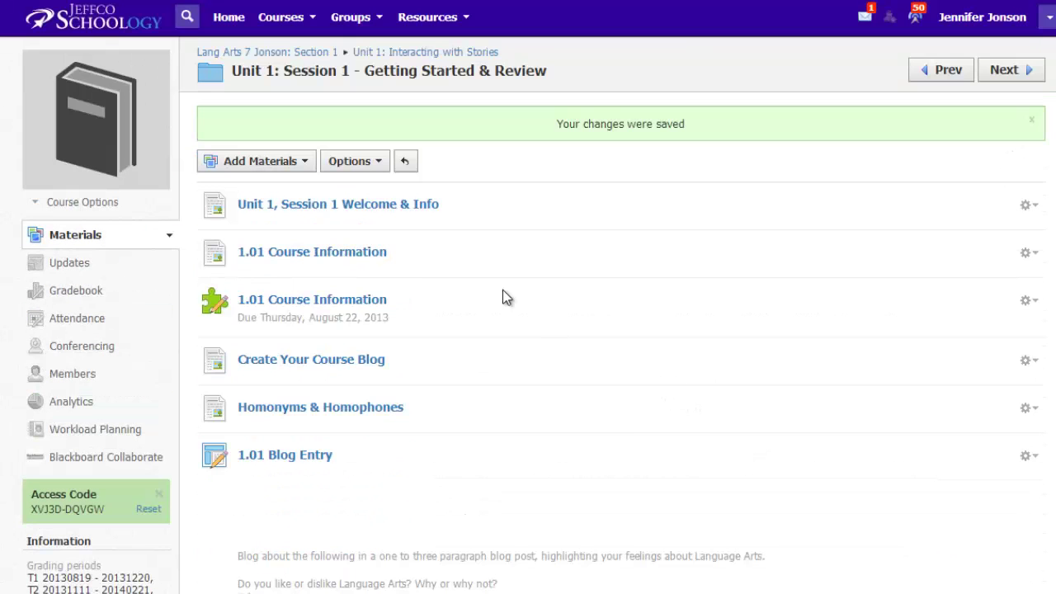
Return to the main course materials and set the Unit 2: Personal Narrative folder's availability to Hidden
click(316, 53)
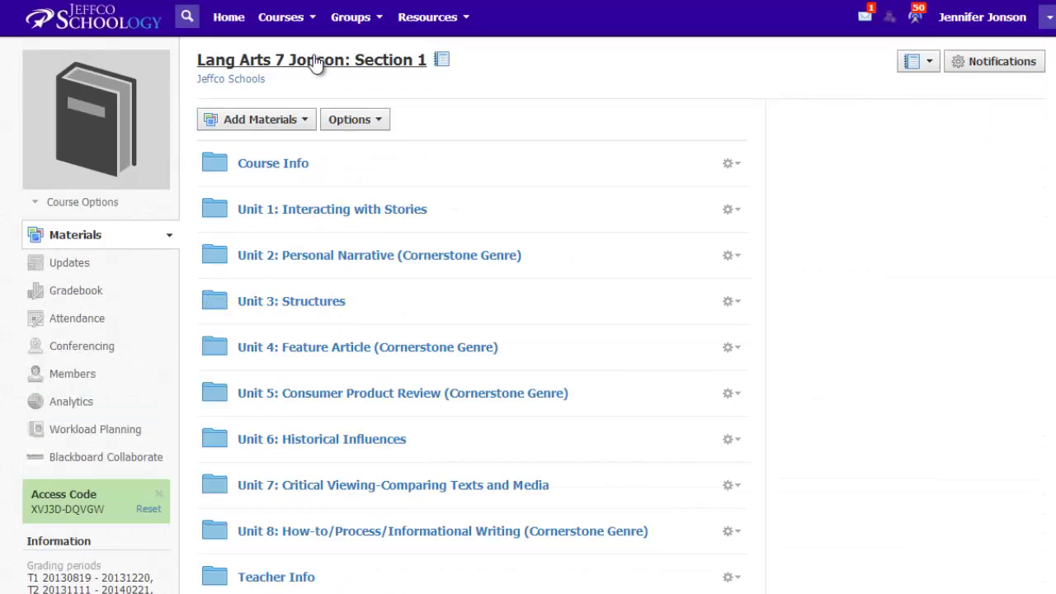
click(741, 259)
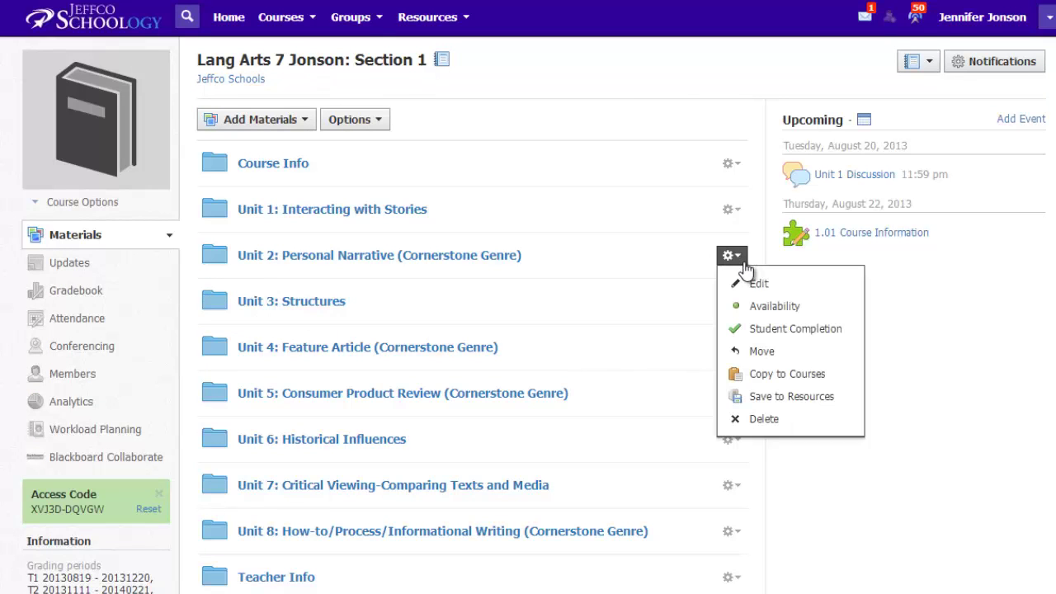
click(763, 305)
click(591, 190)
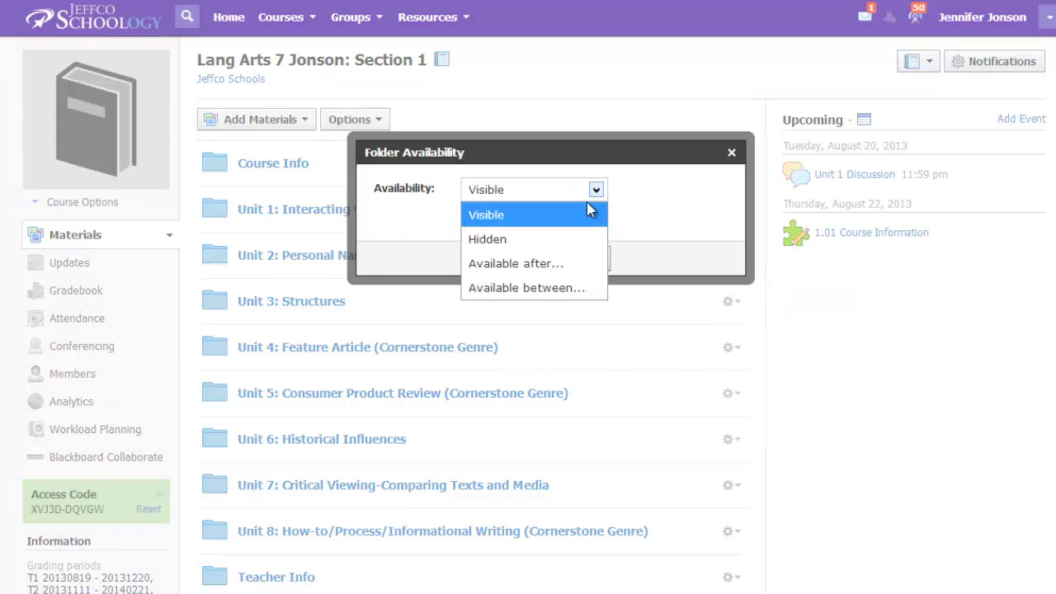
click(487, 239)
click(527, 246)
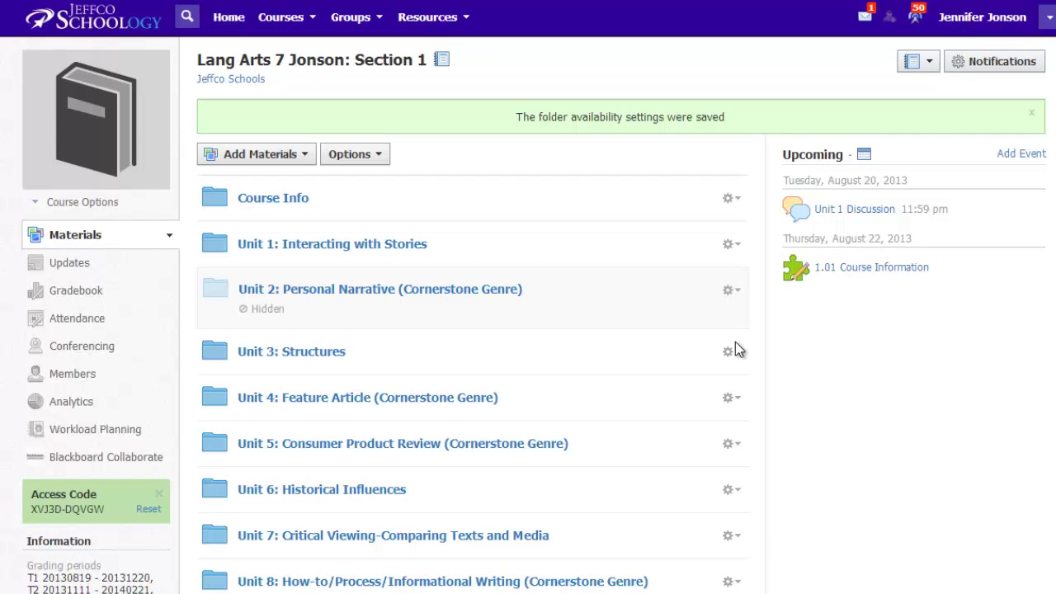
Set the Unit 3: Structures folder's availability to Hidden and save it
click(728, 351)
click(741, 401)
click(596, 190)
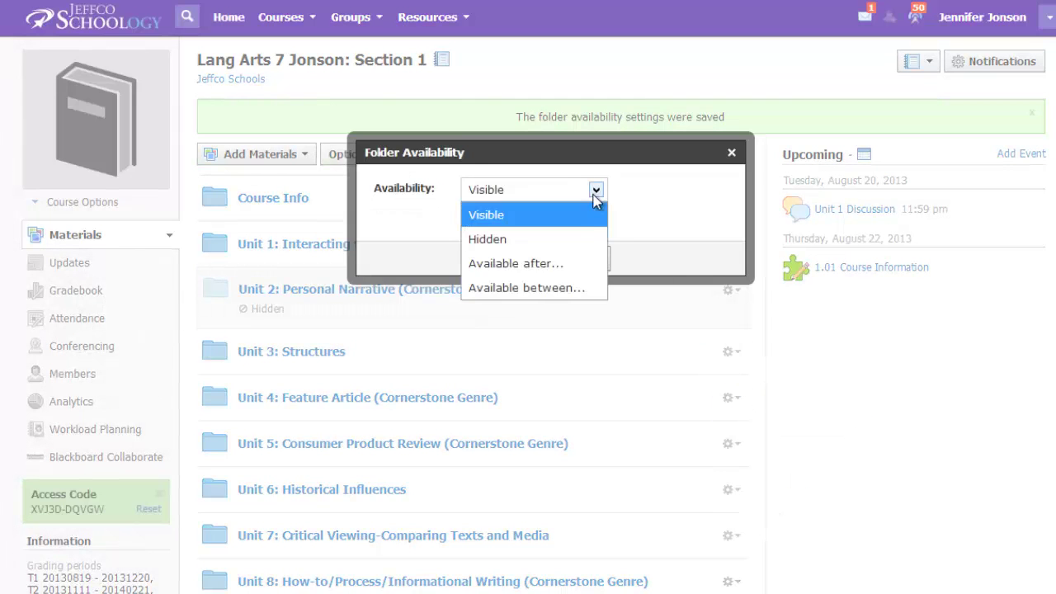
click(486, 239)
click(528, 246)
Set the Unit 4: Feature Article folder's availability to Hidden and save it
click(730, 413)
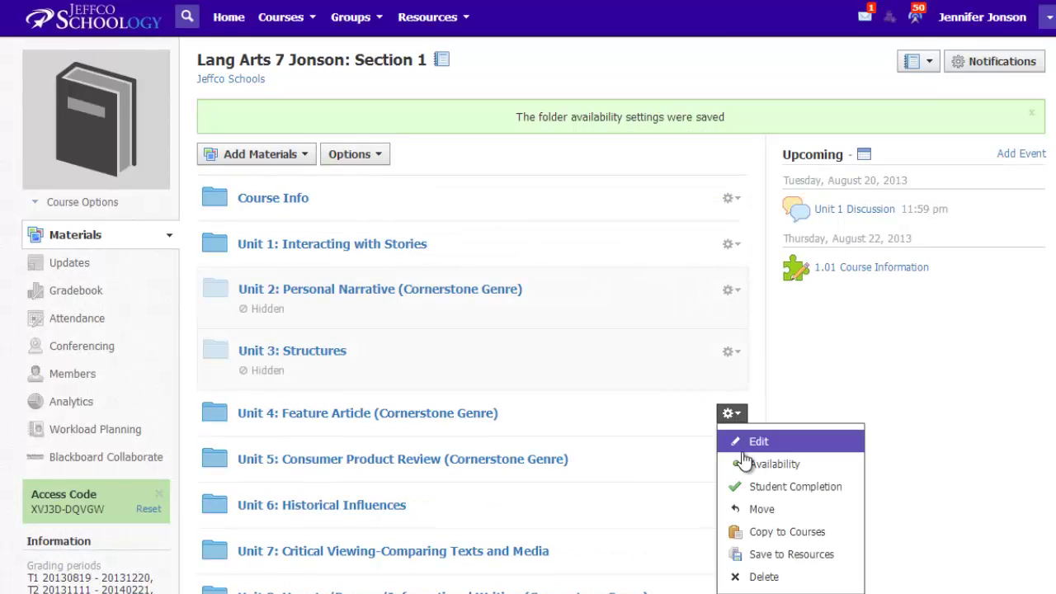
click(745, 462)
click(589, 192)
click(491, 238)
click(532, 249)
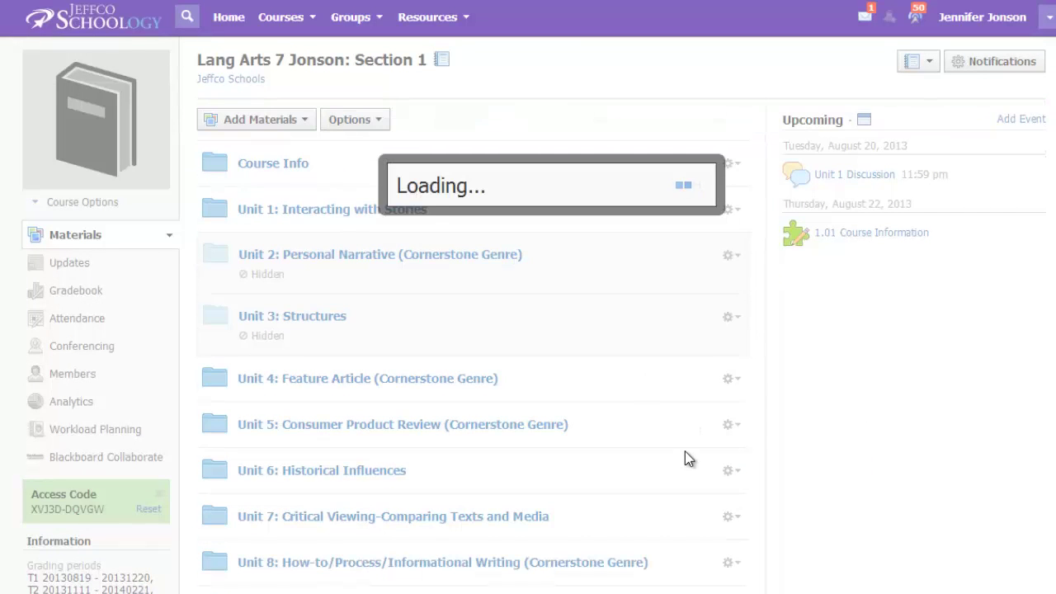
Set the Unit 5: Consumer Product Review folder's availability to Hidden and save it
click(730, 475)
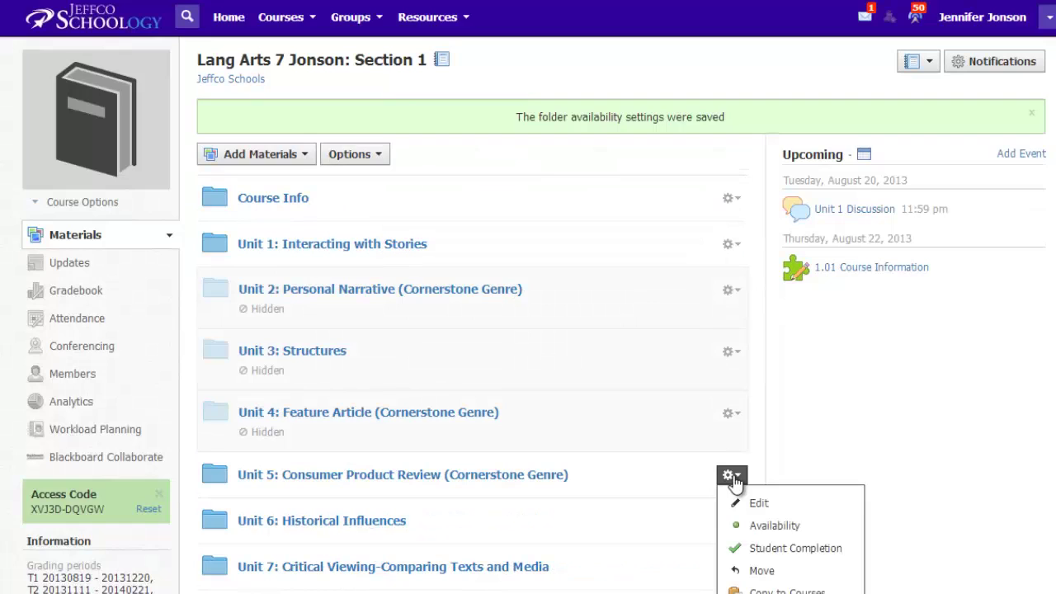
click(775, 526)
click(596, 190)
click(487, 238)
click(532, 247)
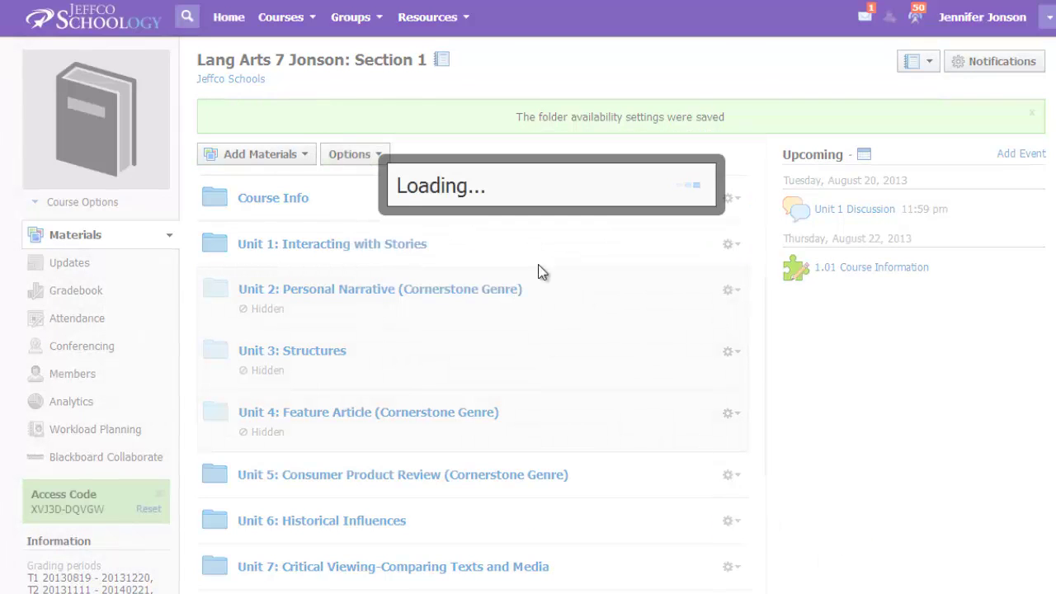
Set the Unit 6: Historical Influences folder's availability to Hidden and save it
scroll(697, 460, down, 1)
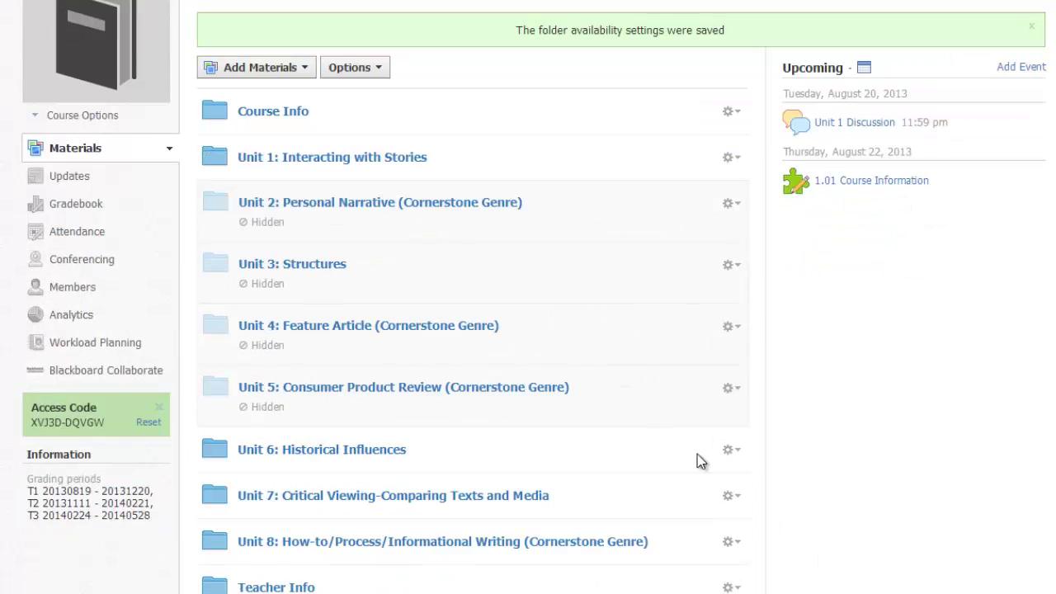
click(729, 450)
click(745, 500)
click(583, 196)
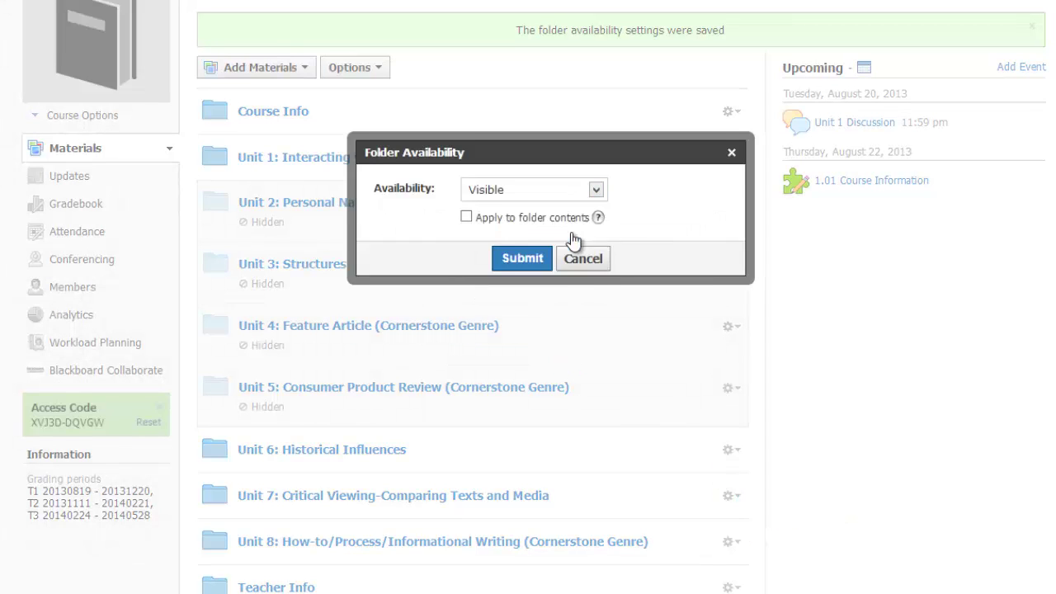
click(575, 239)
click(541, 258)
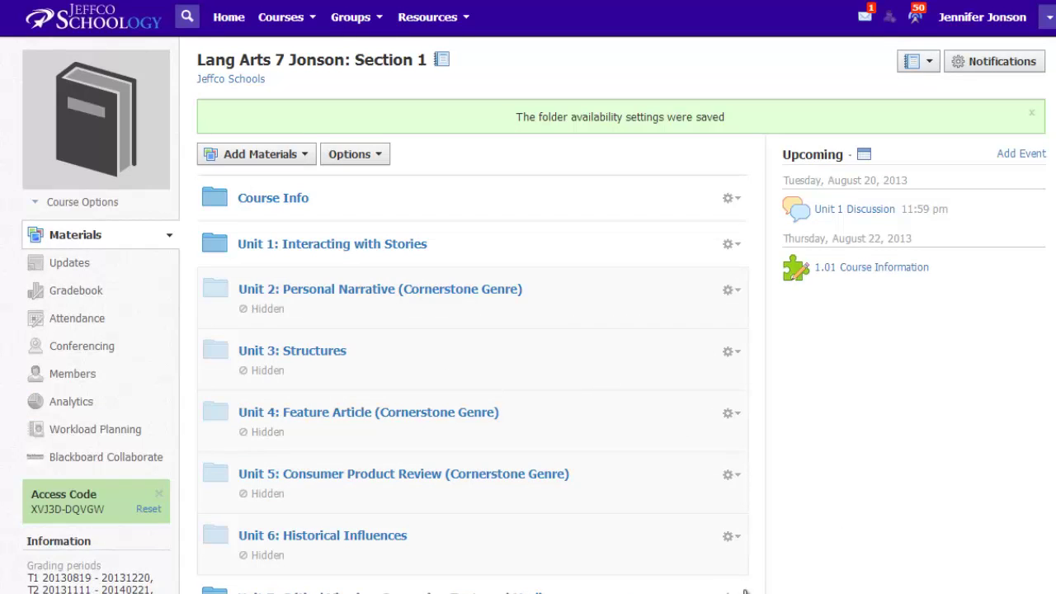
Set the Unit 7: Critical Viewing-Comparing Texts and Media folder's availability to Hidden and save it
scroll(745, 591, down, 1)
click(731, 511)
click(763, 559)
click(596, 190)
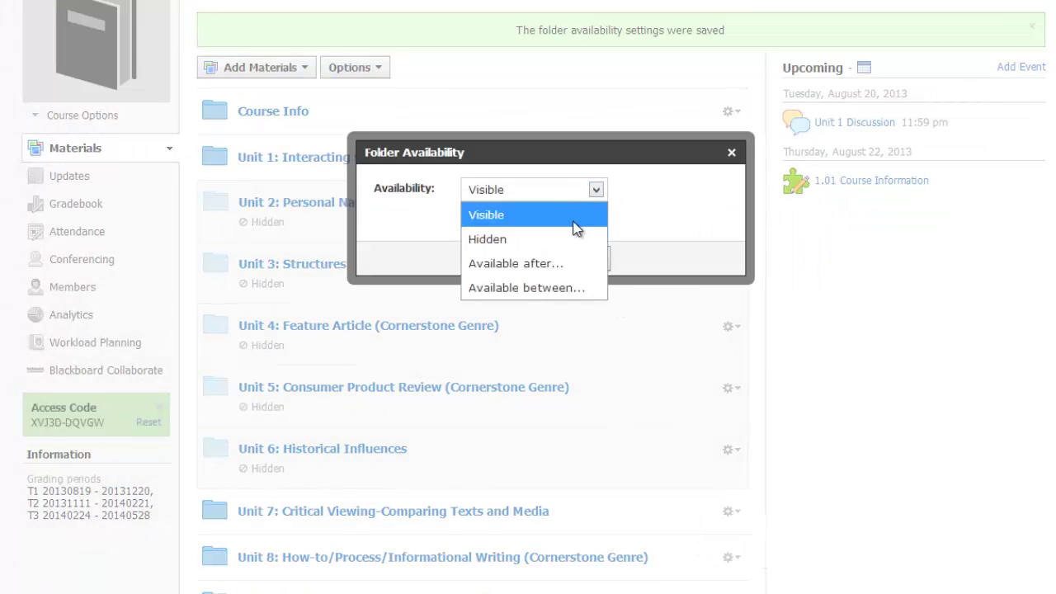
click(563, 239)
click(528, 246)
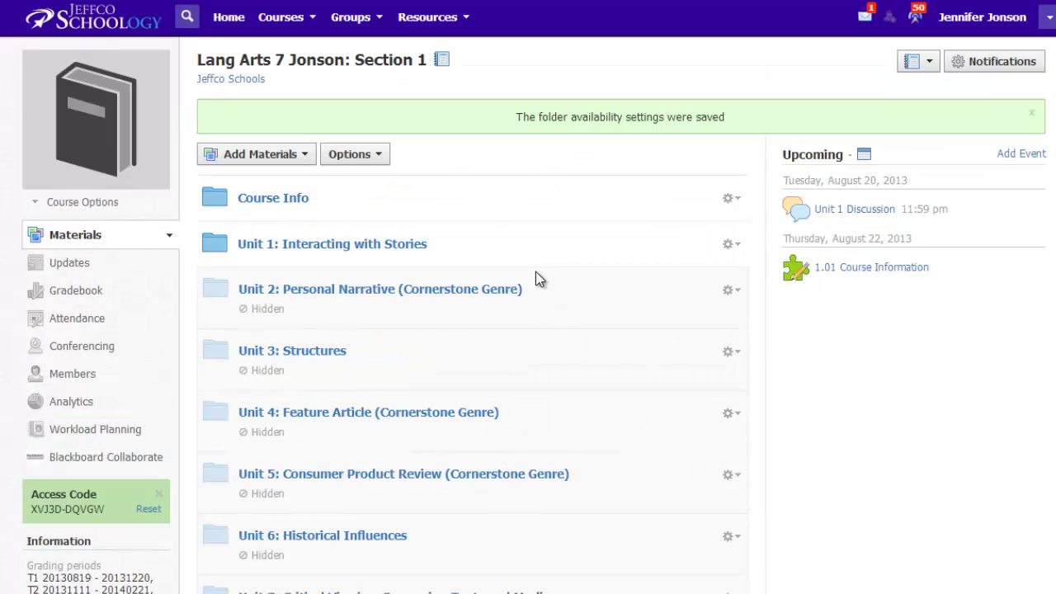